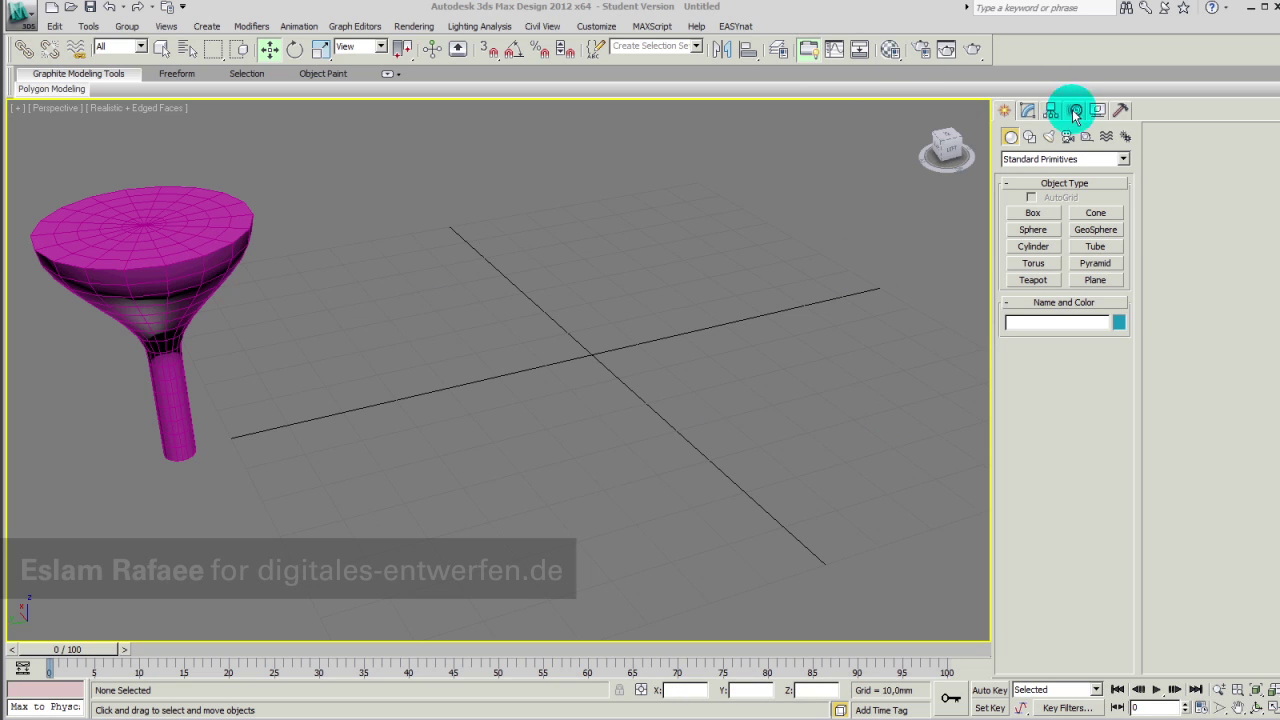
- Create a standard cylinder at the centre of the grid with a radius of about 14.6 mm and a height of about 42.4 mm
click(1026, 109)
click(1005, 110)
click(1032, 250)
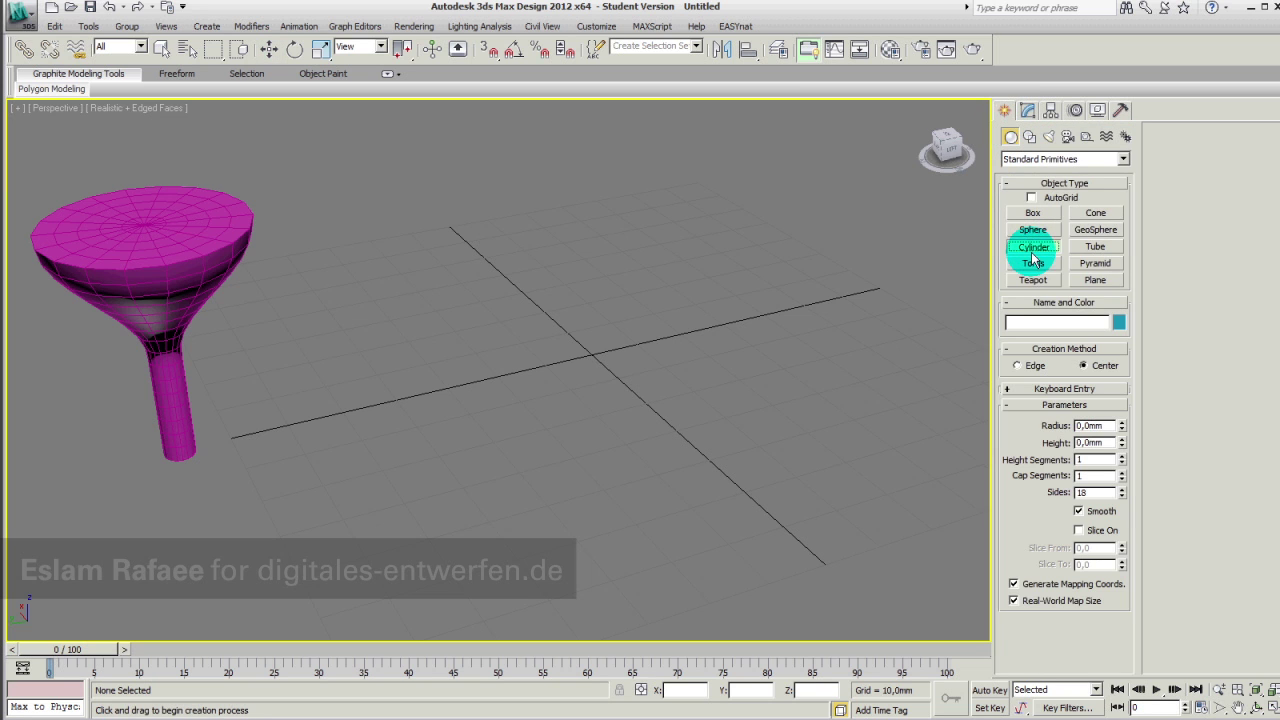
drag(592, 352, 625, 327)
click(629, 114)
middle_drag(666, 250, 600, 286)
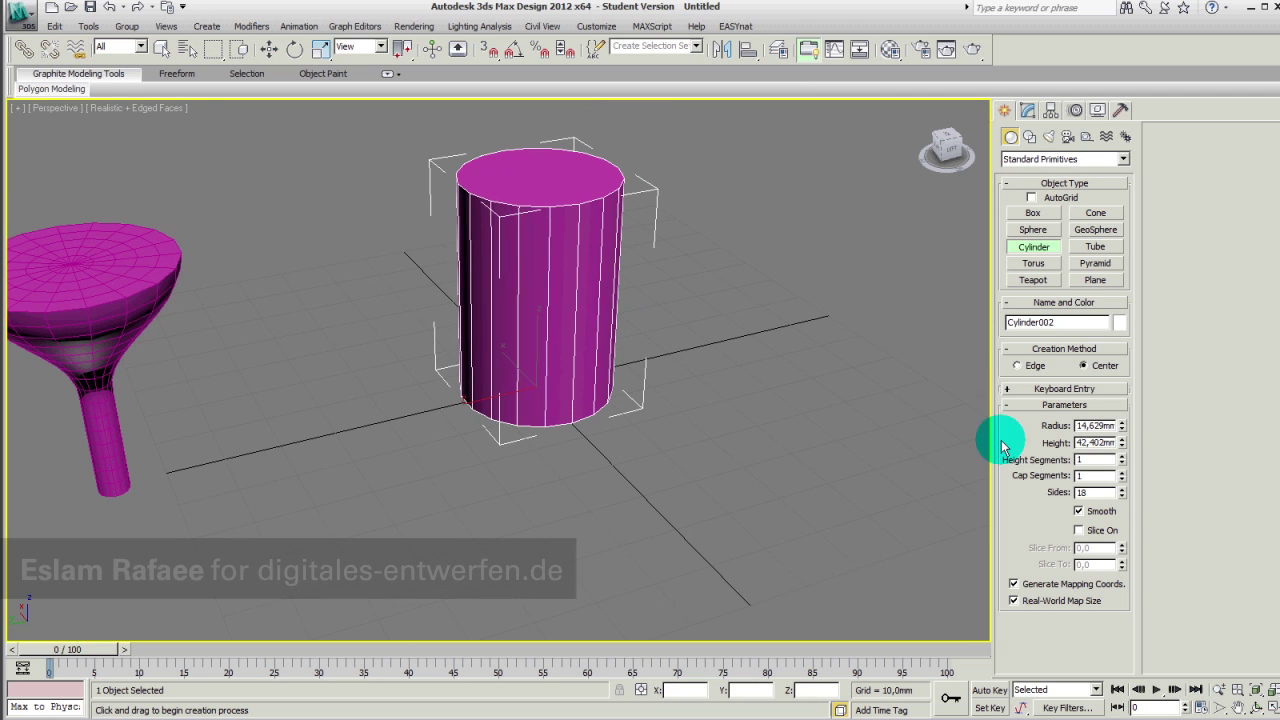
- Set the new cylinder to 15 height segments and 4 cap segments
click(1122, 456)
click(1122, 456)
click(1122, 456)
click(1122, 456)
drag(1123, 459, 1128, 363)
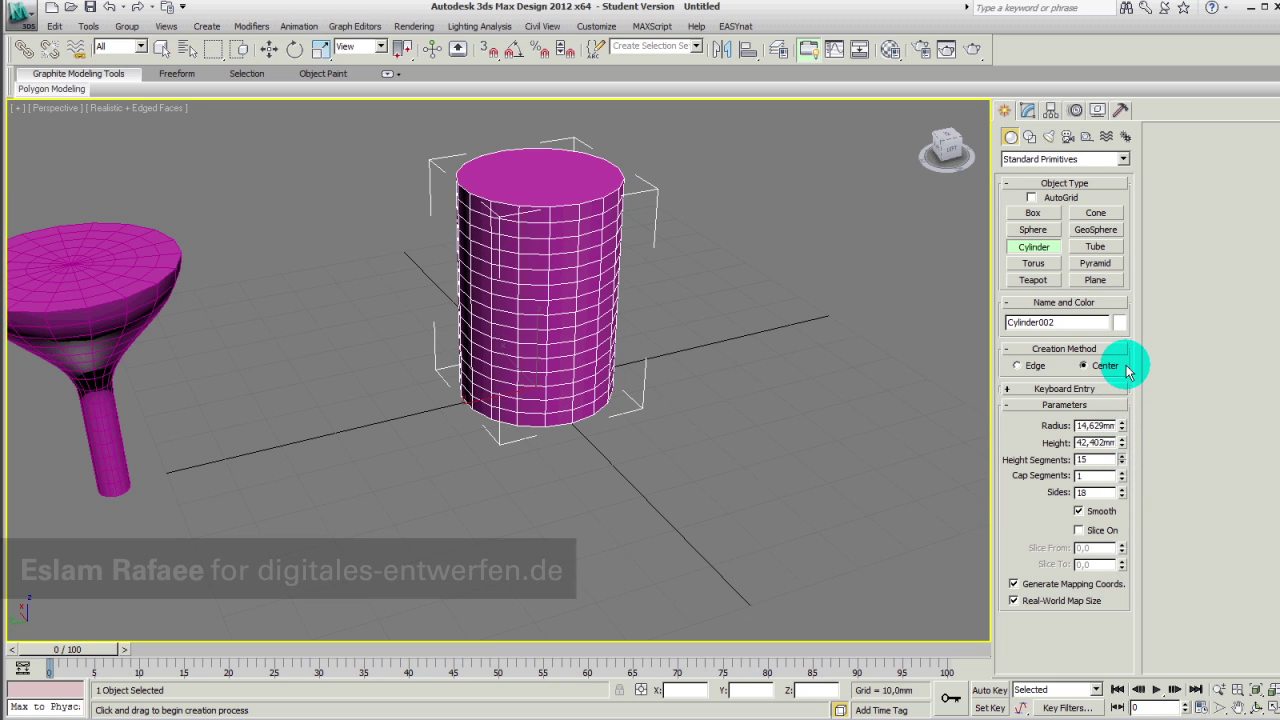
drag(1124, 471, 1118, 446)
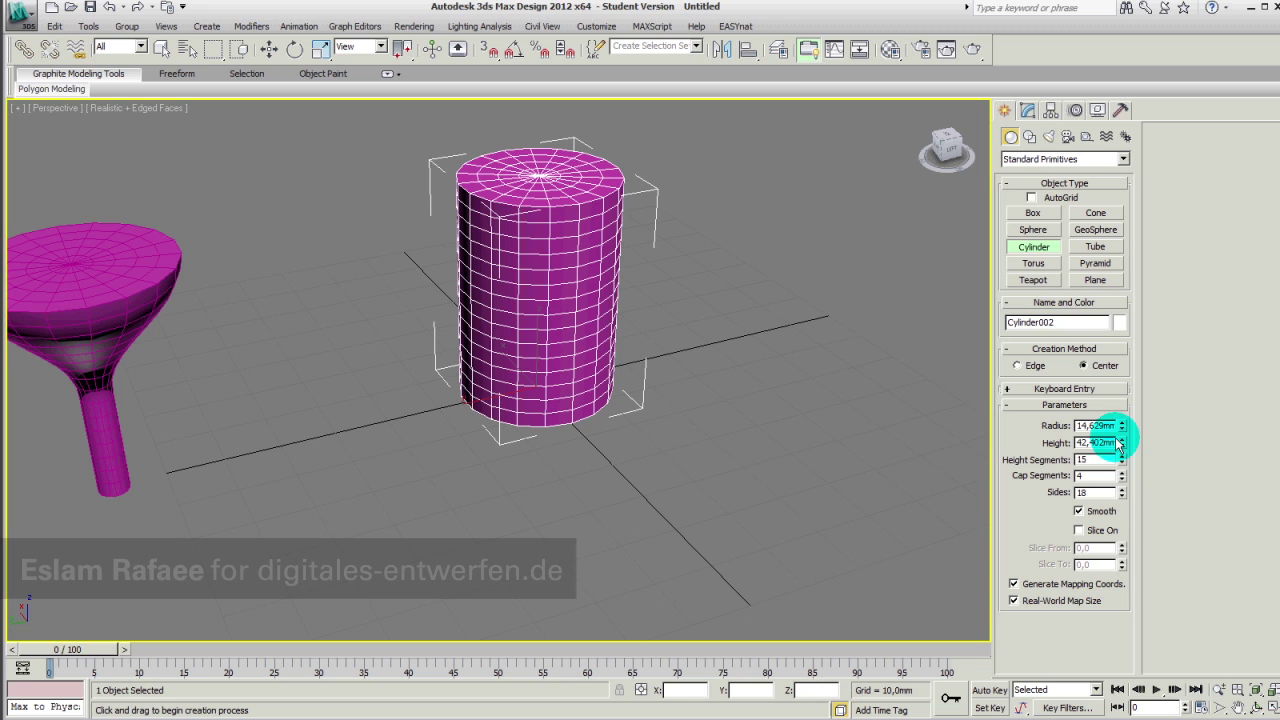
- Add an Edit Poly modifier to the cylinder
click(1029, 111)
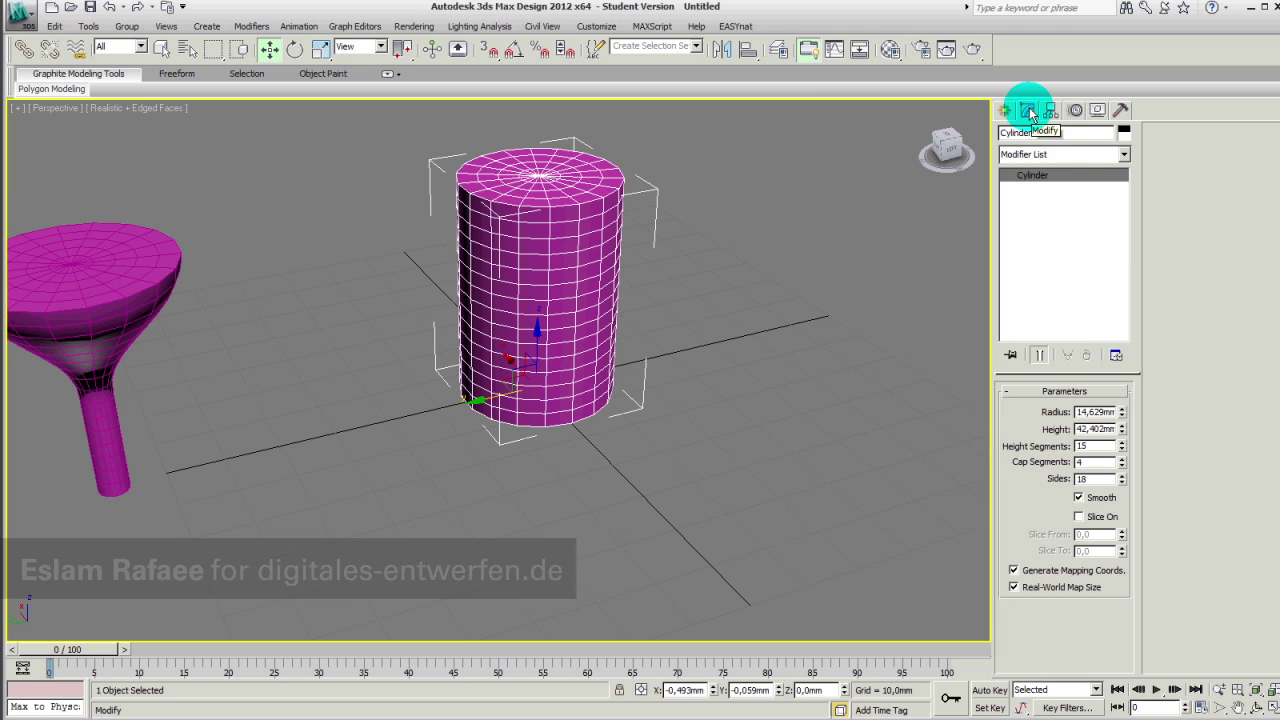
click(1064, 155)
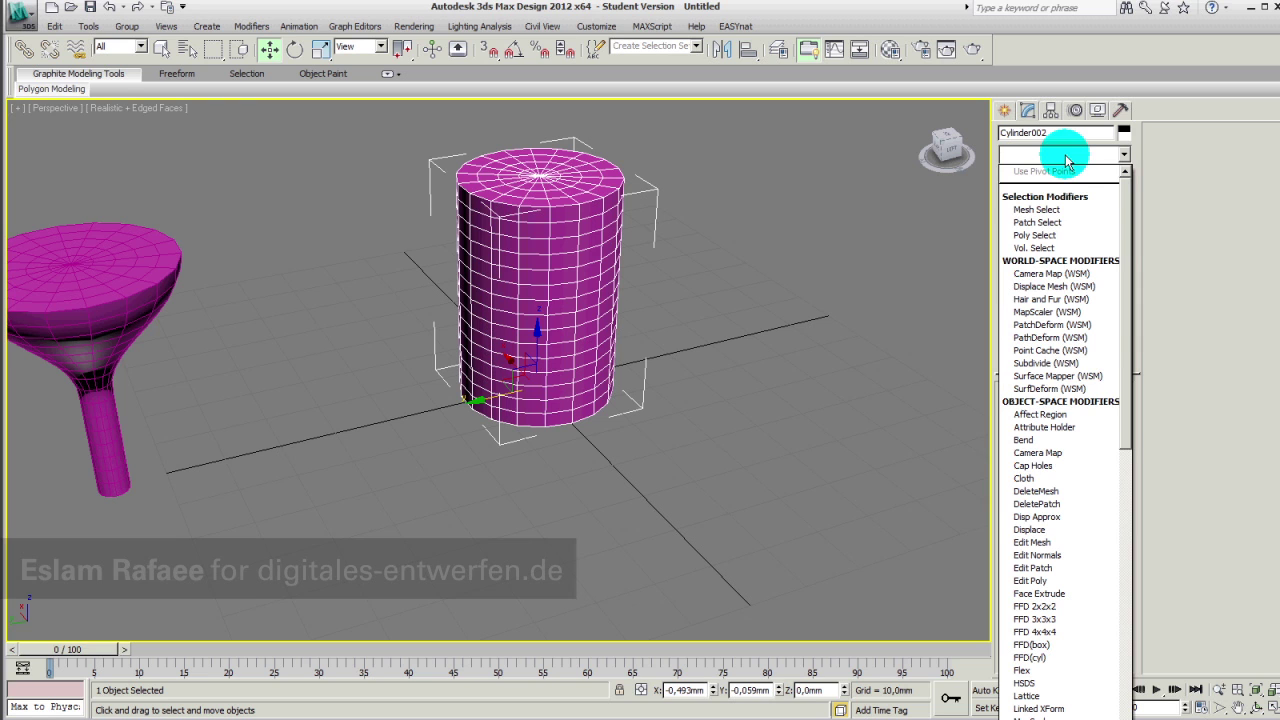
key(e)
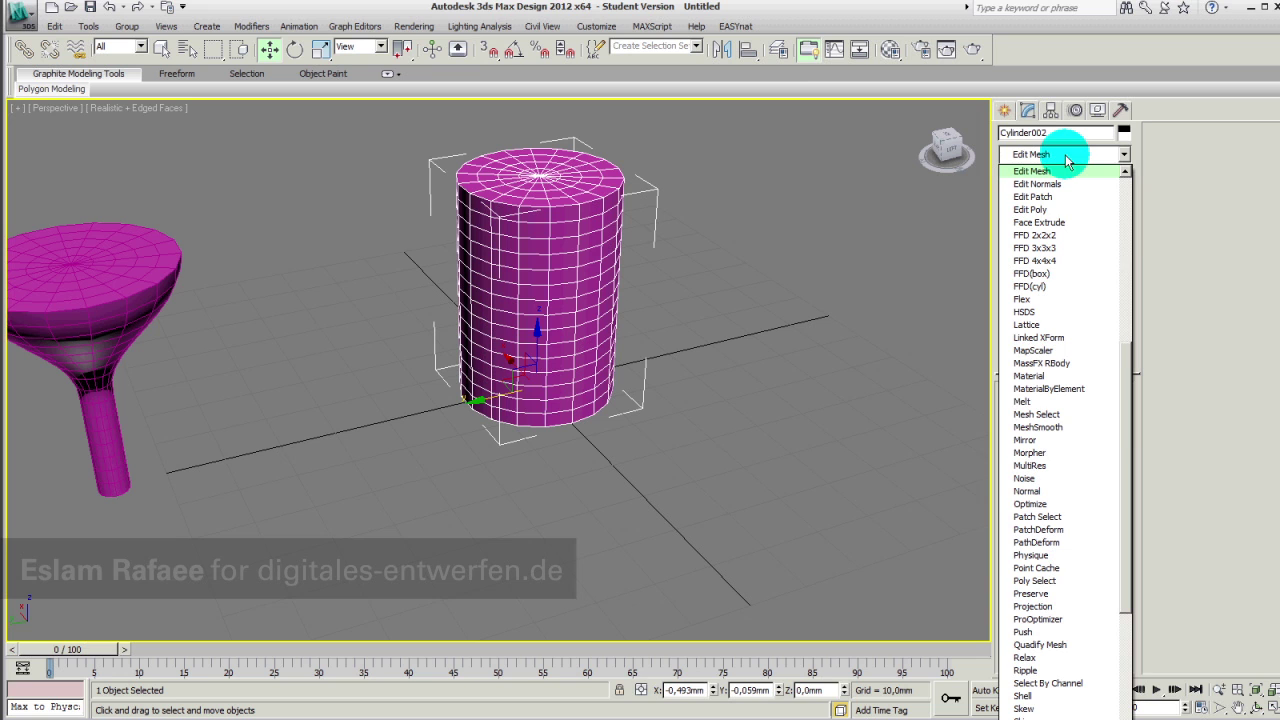
click(1040, 209)
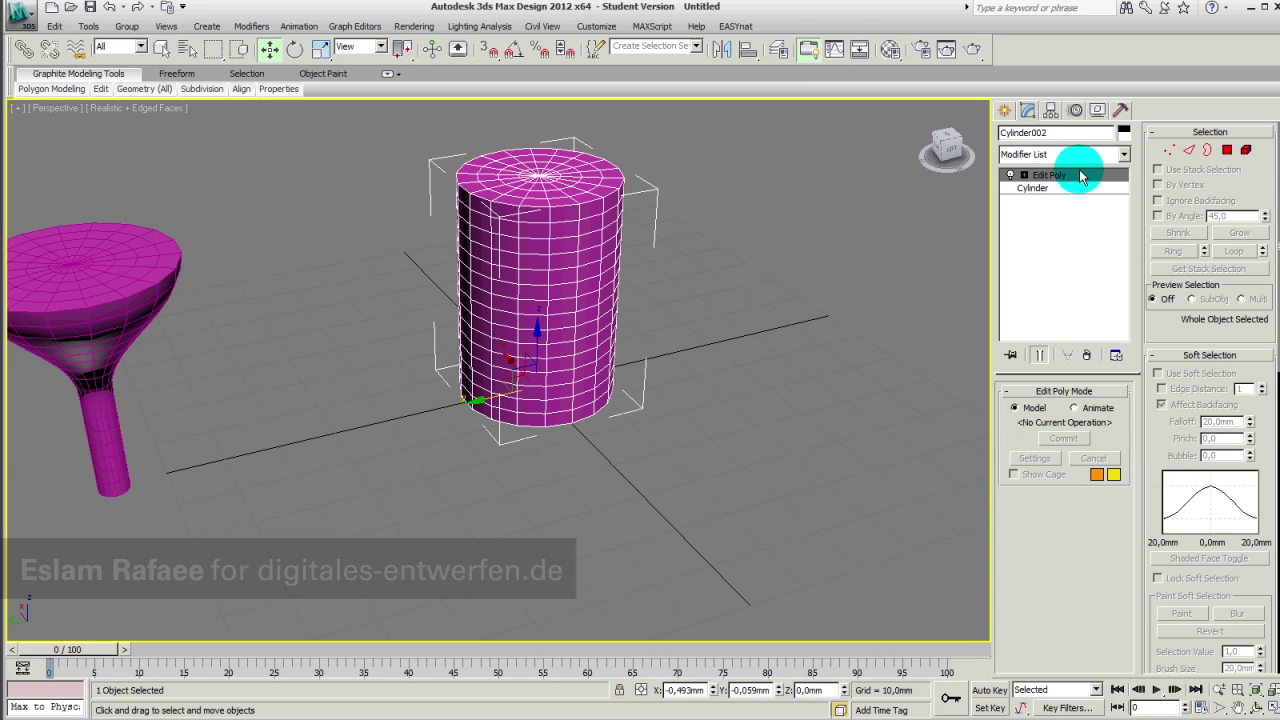
- Add a Morpher modifier above Edit Poly on the cylinder
click(1080, 156)
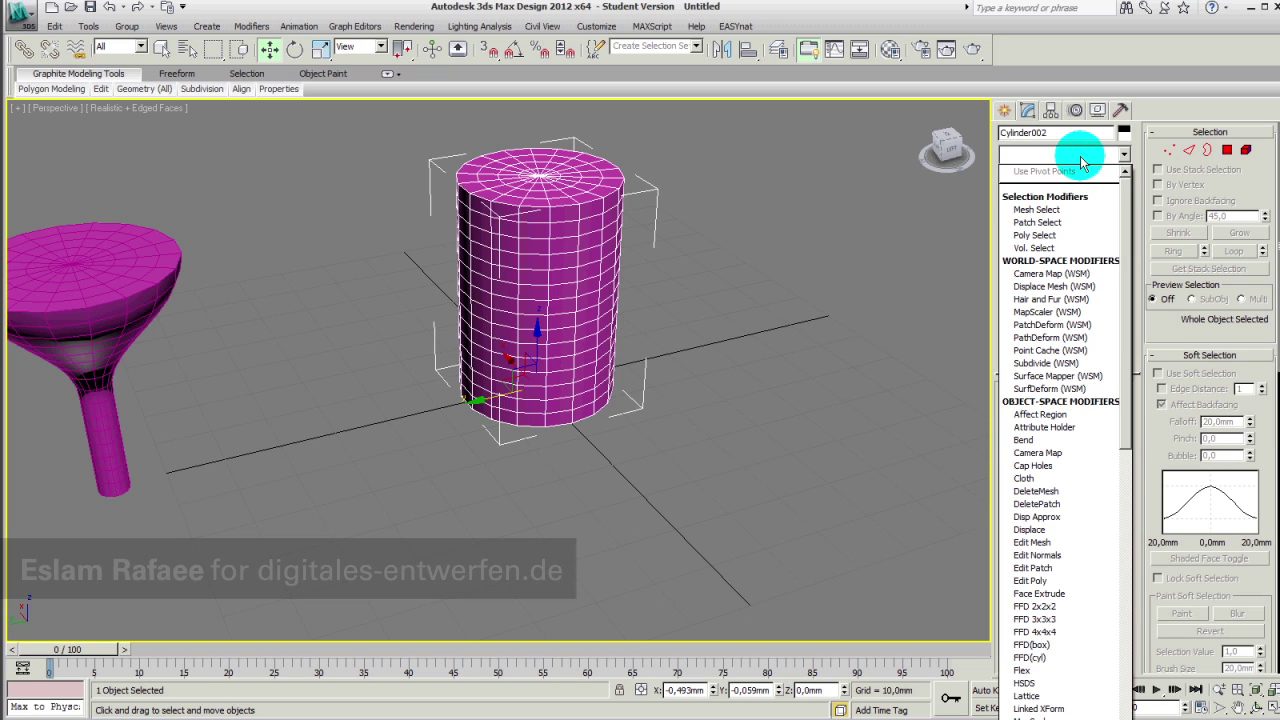
text(mo)
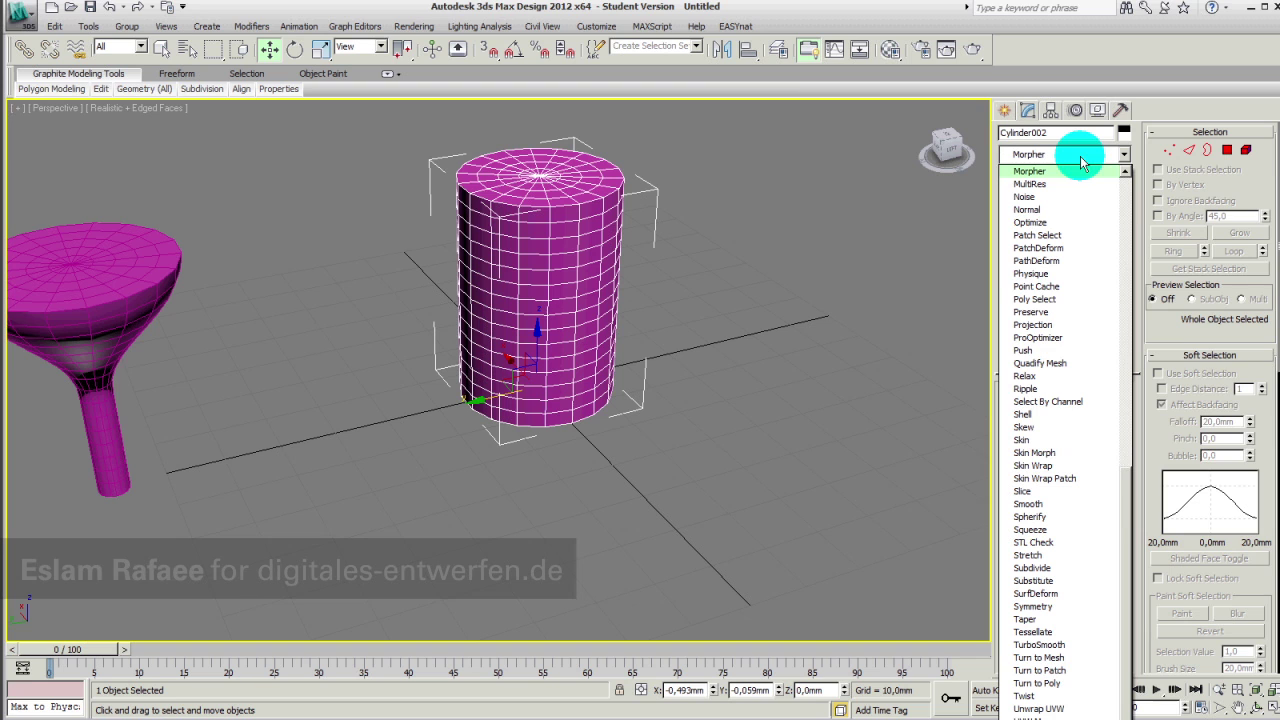
click(1085, 170)
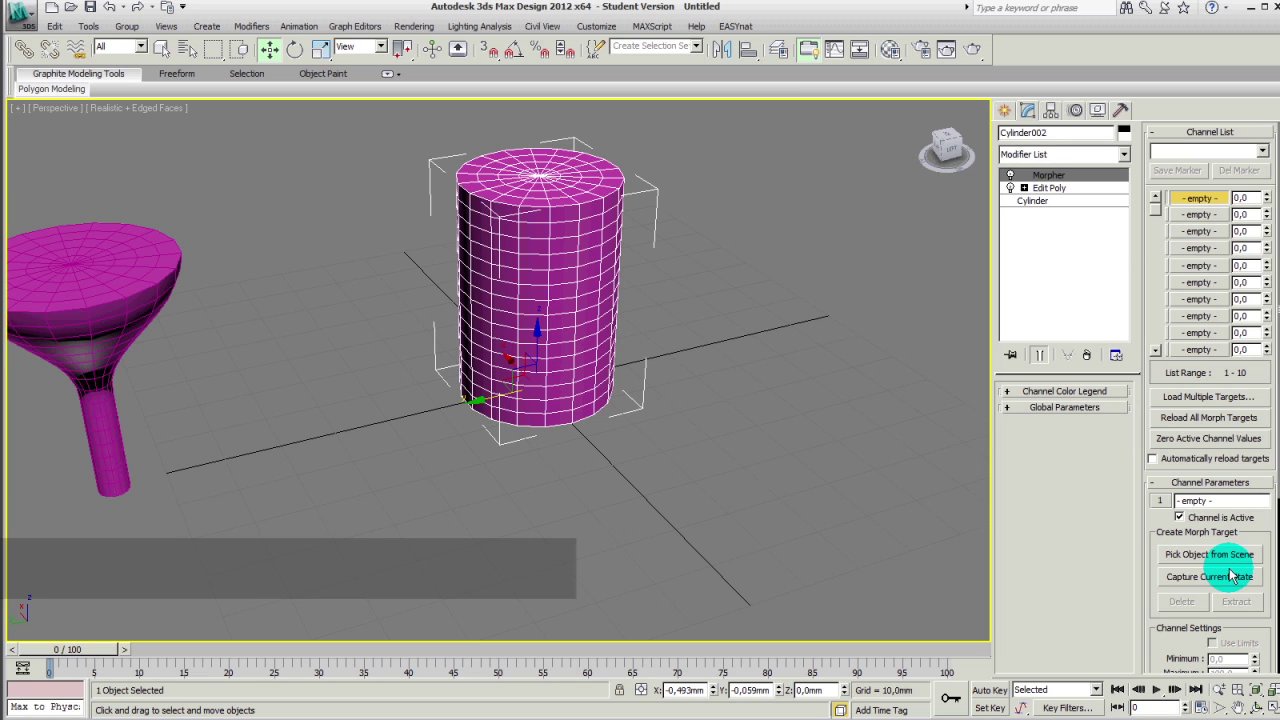
- Capture the cylinder's current state in the first Morpher channel and name it a
click(1198, 200)
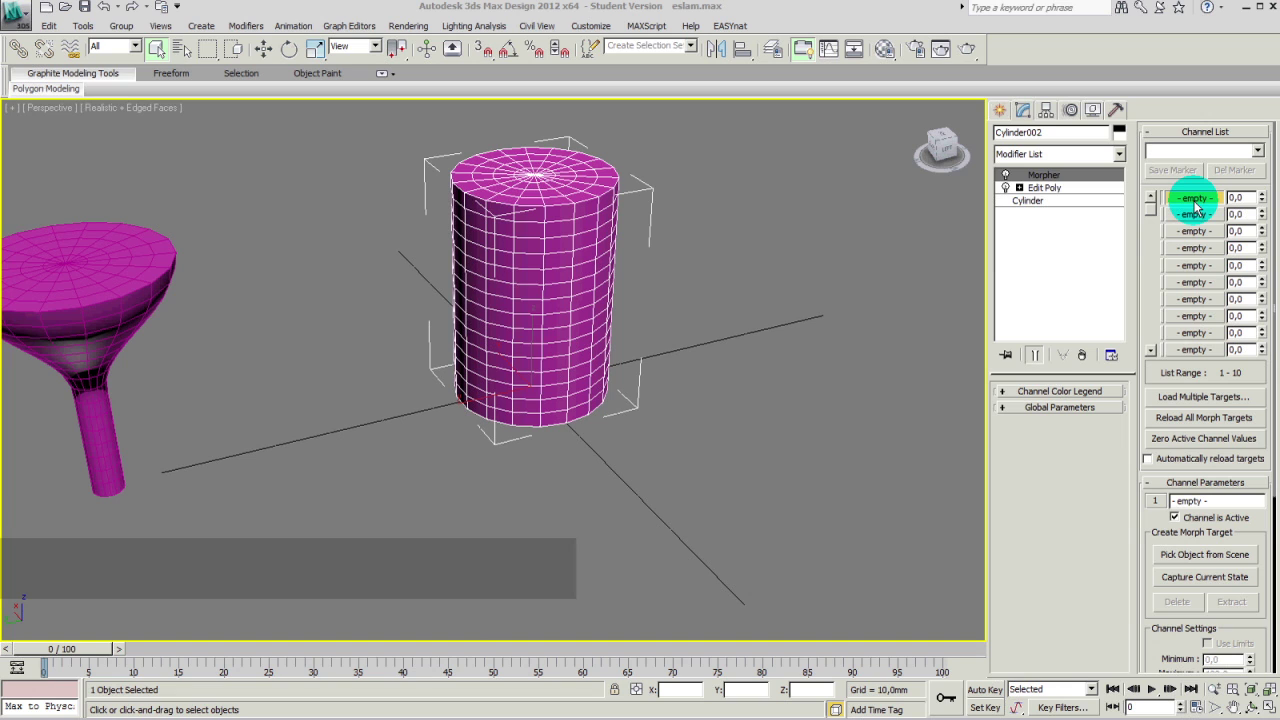
click(1195, 205)
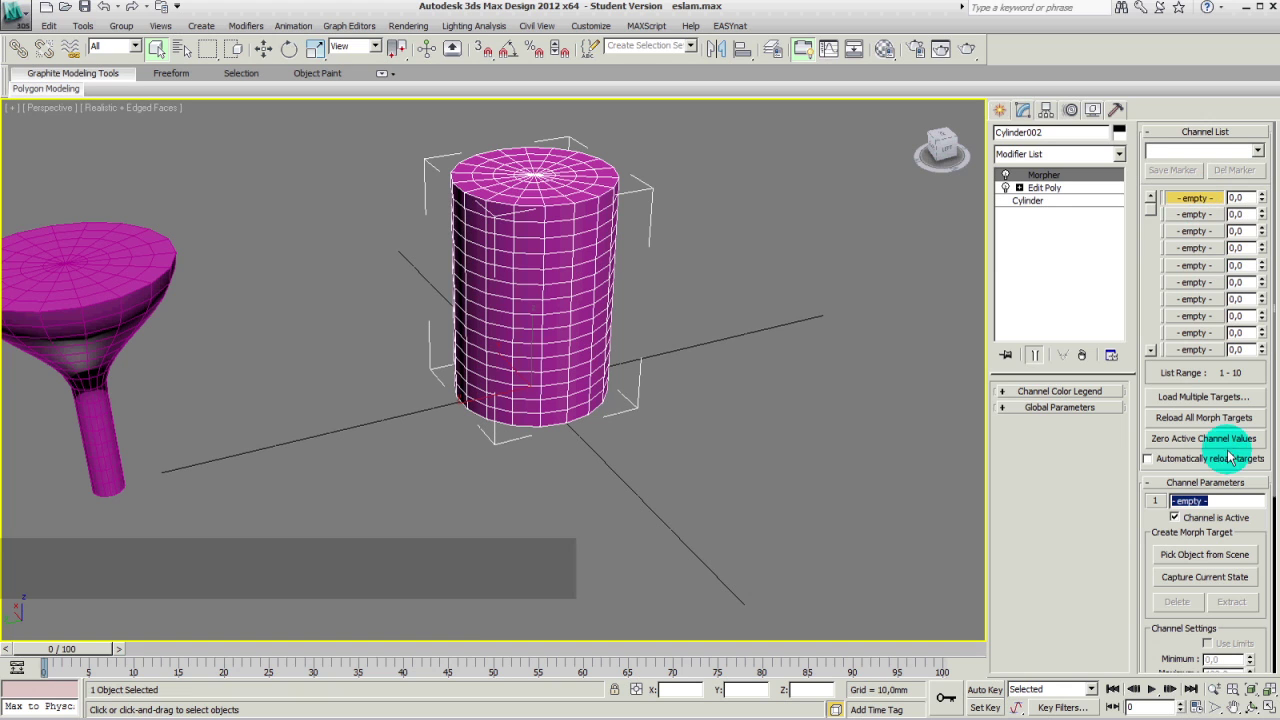
click(1203, 578)
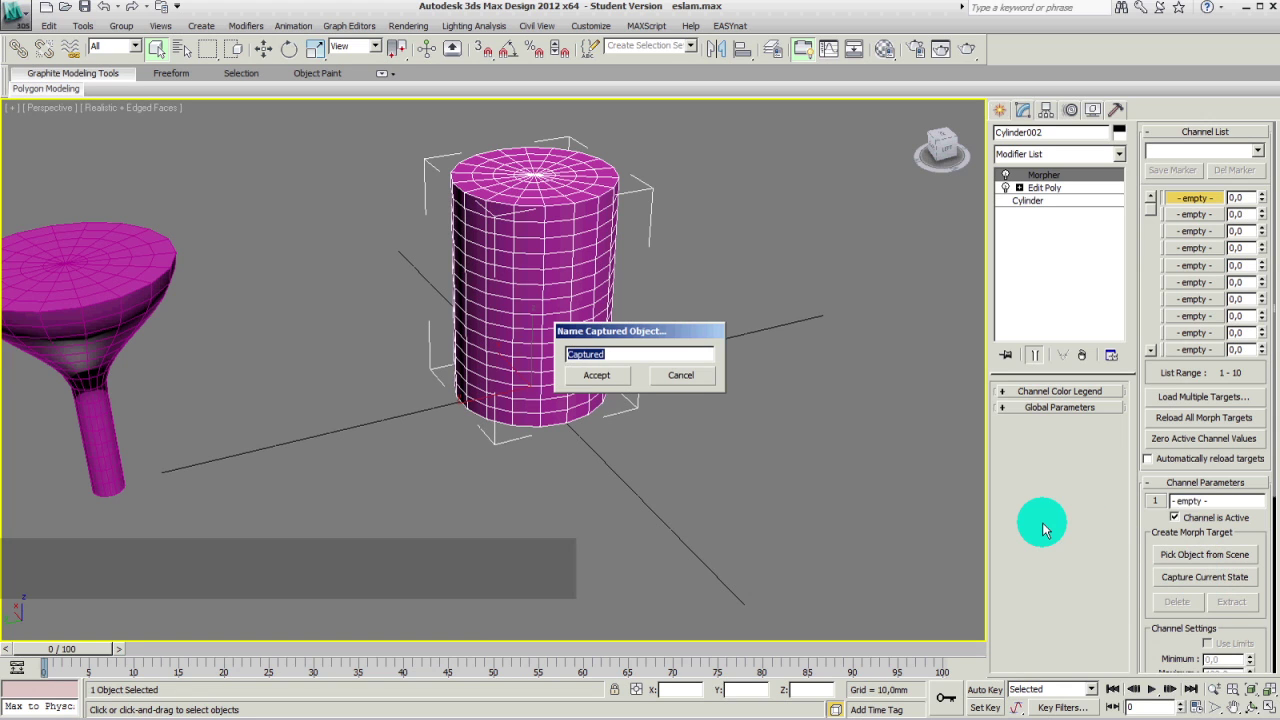
text(a)
click(597, 376)
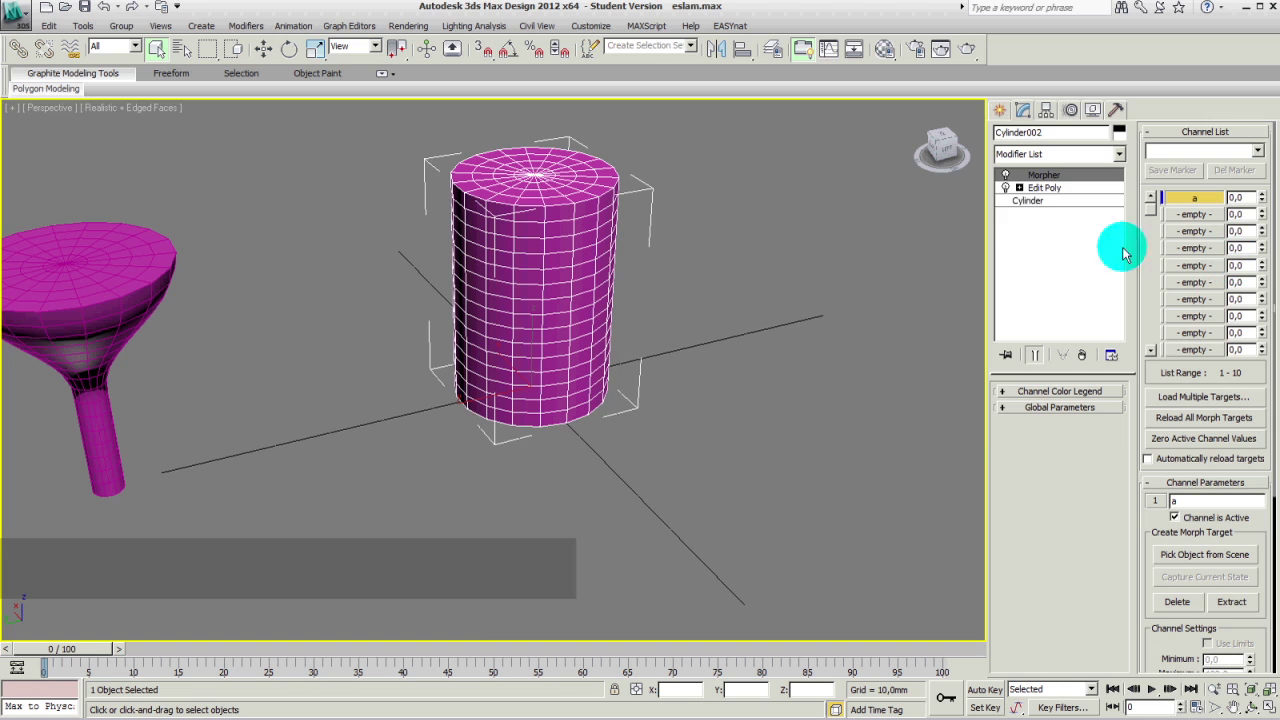
click(1027, 201)
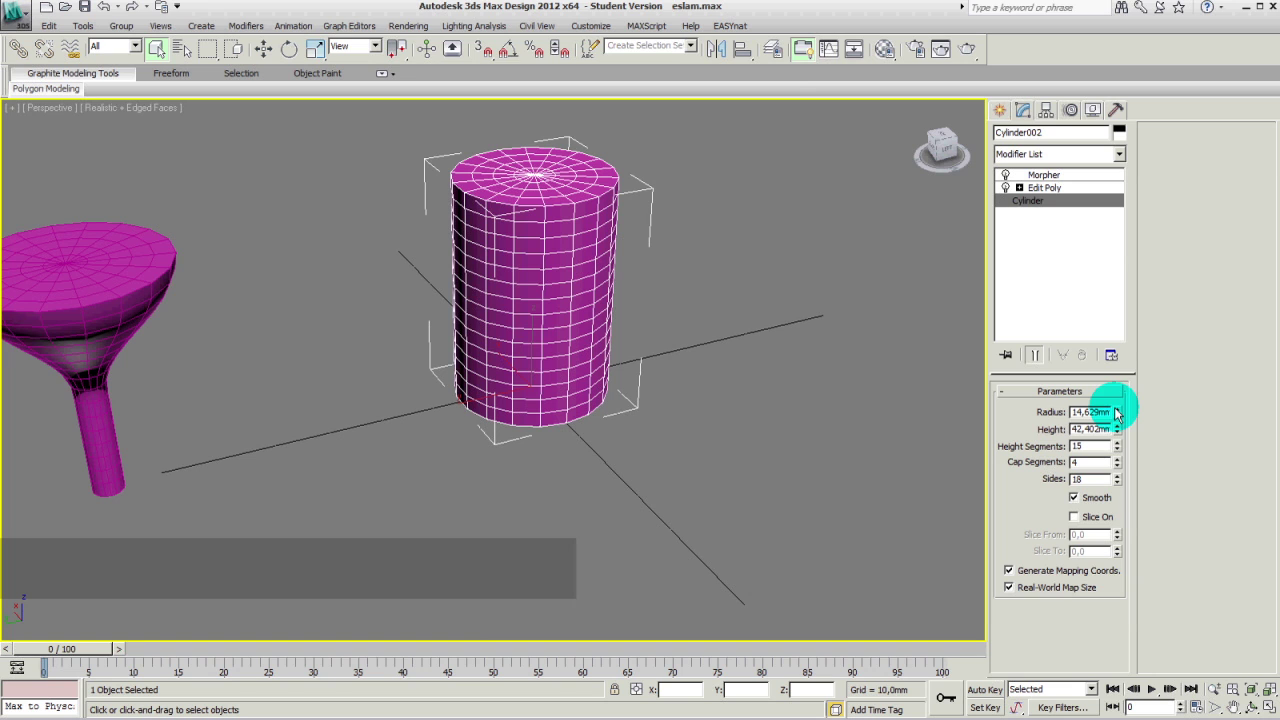
drag(1117, 413, 1118, 488)
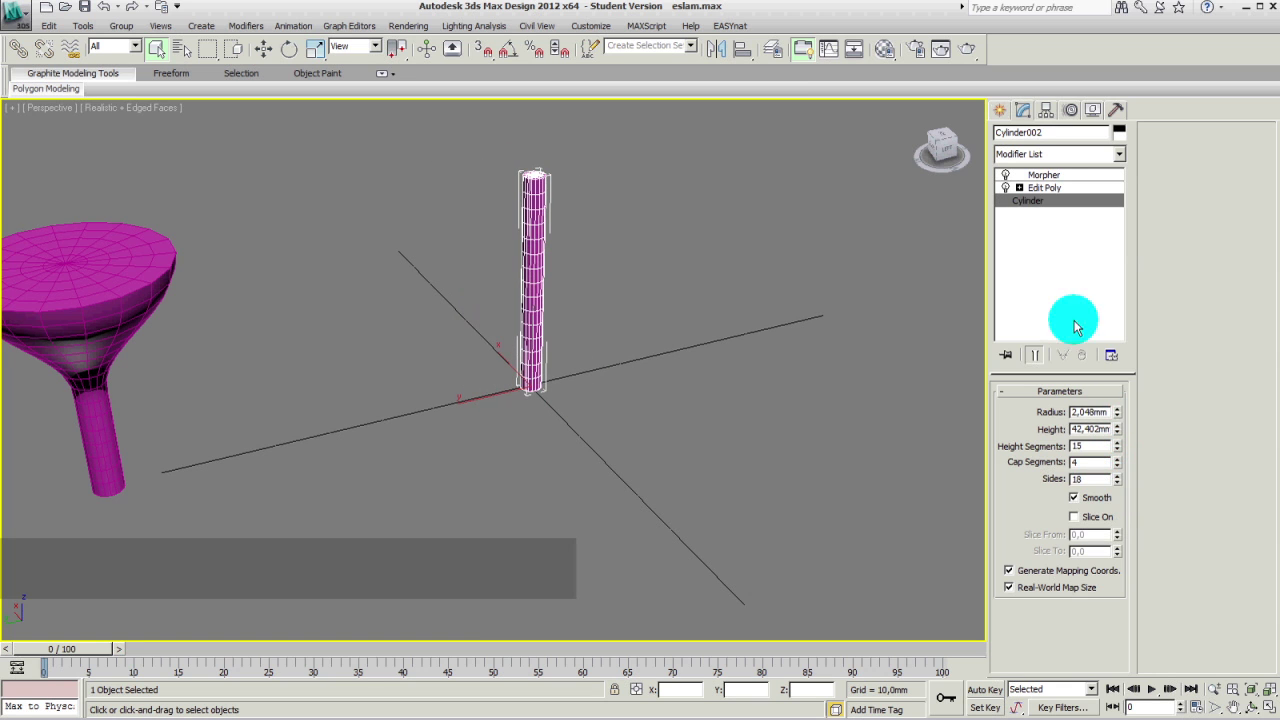
click(1054, 176)
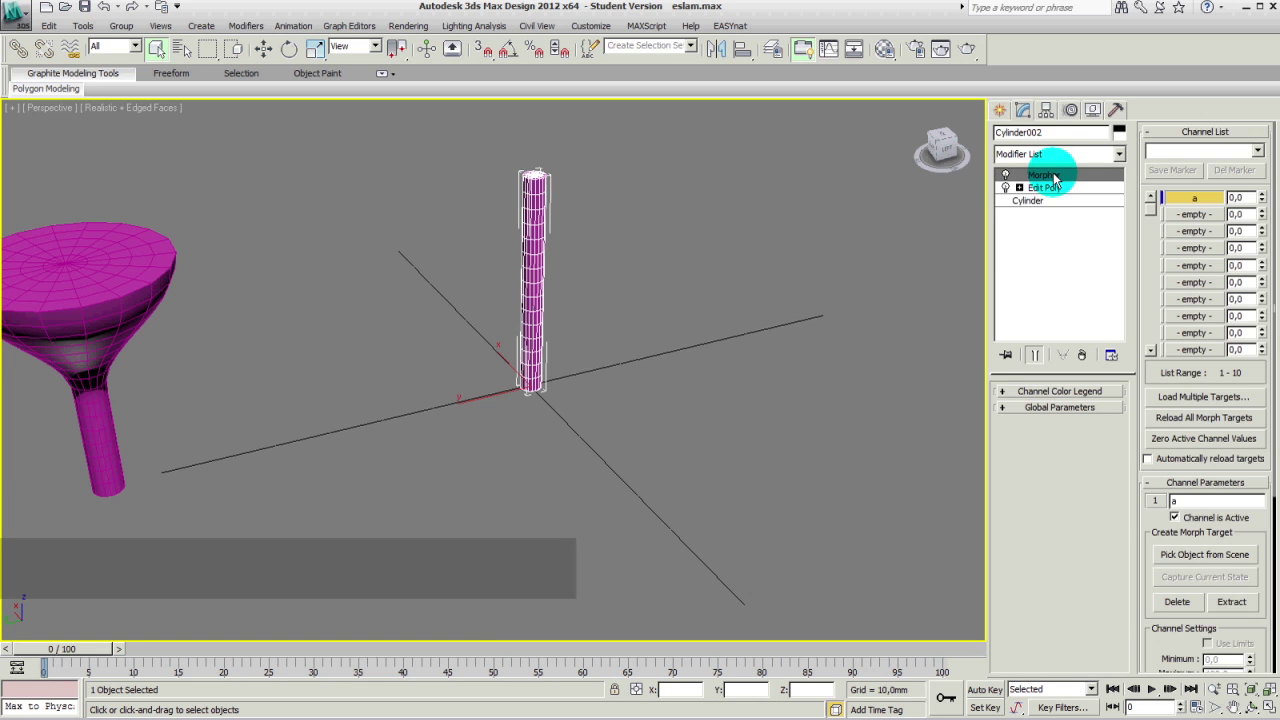
click(1191, 216)
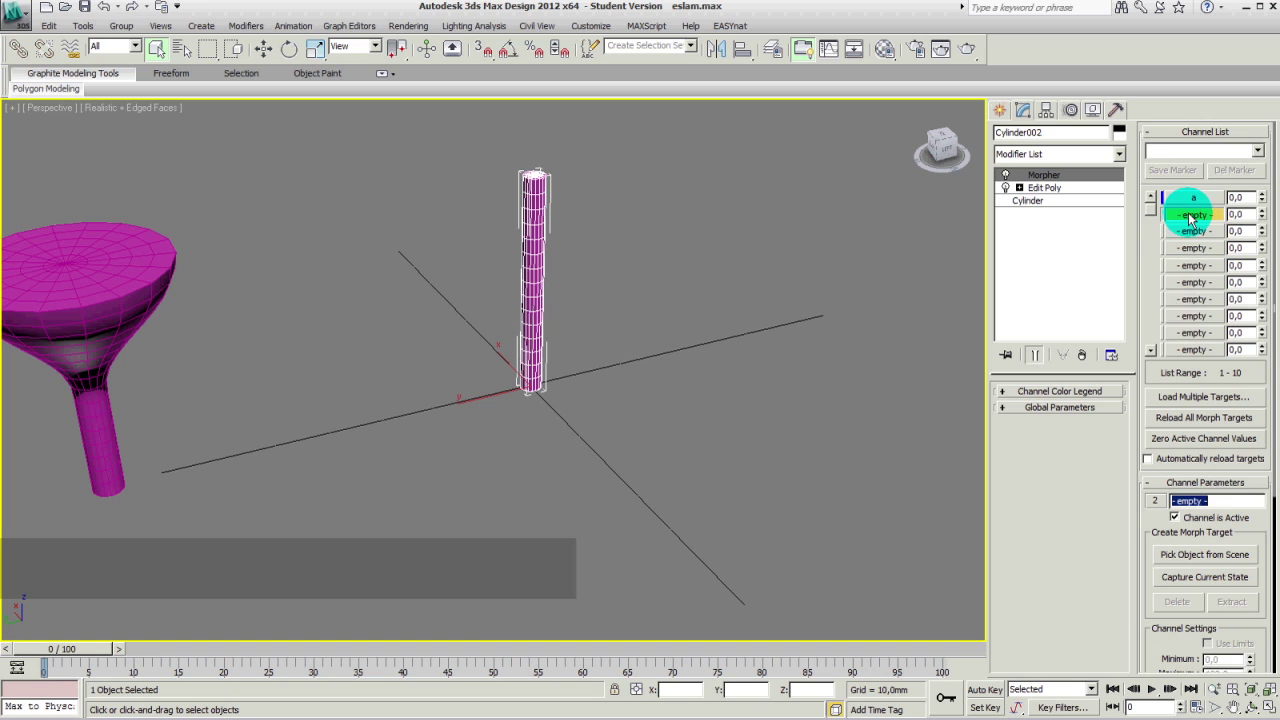
click(1206, 577)
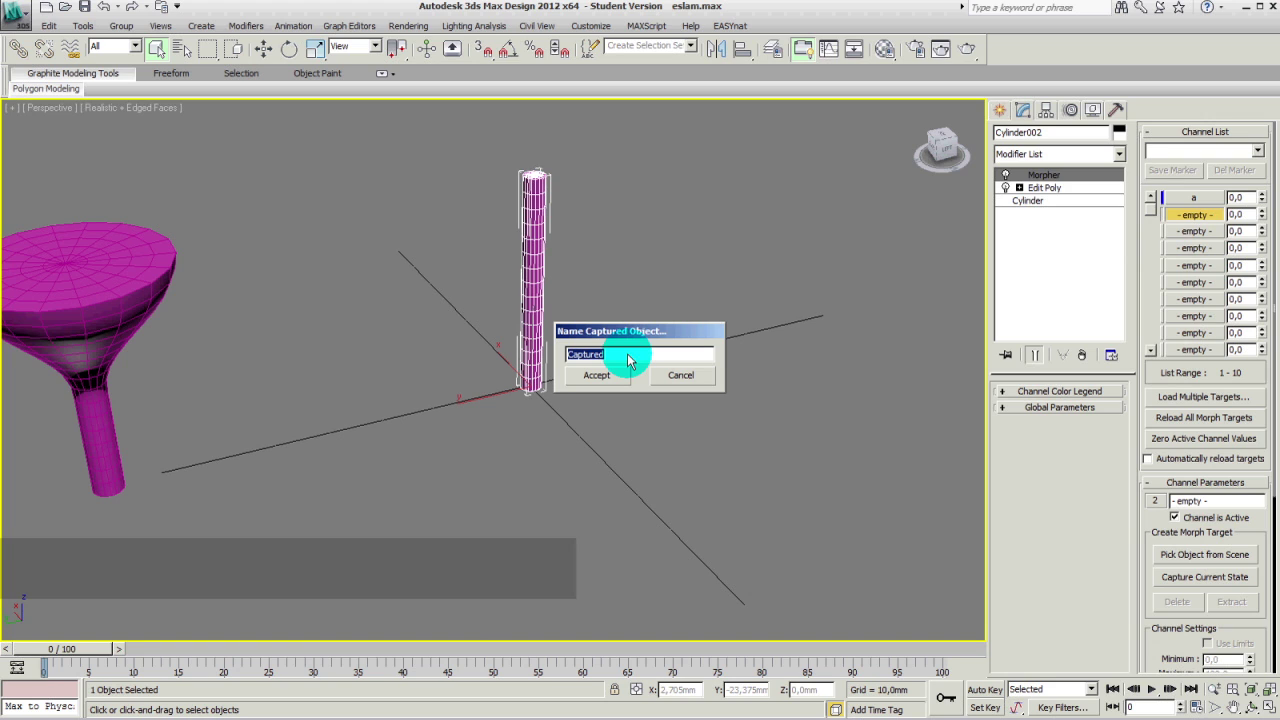
text(b)
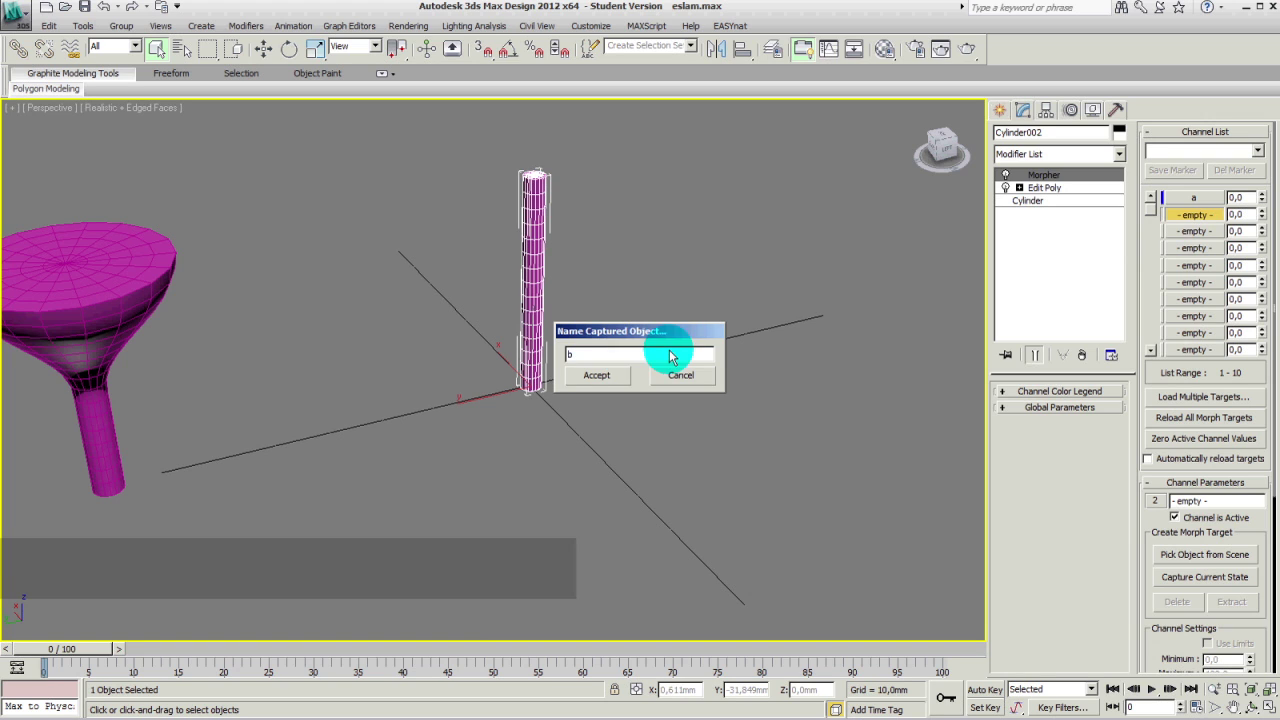
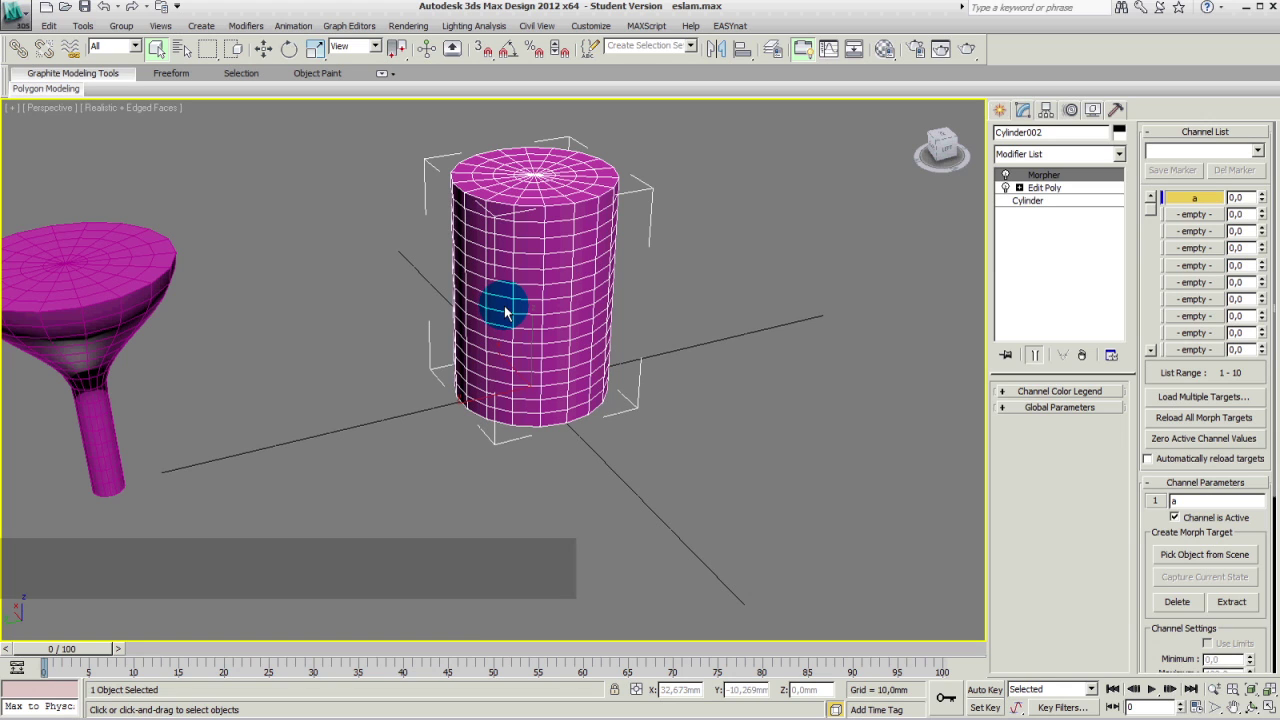
- Reduce the base cylinder's radius to about 1.9 mm and capture that state in the second Morpher channel as b
click(1035, 202)
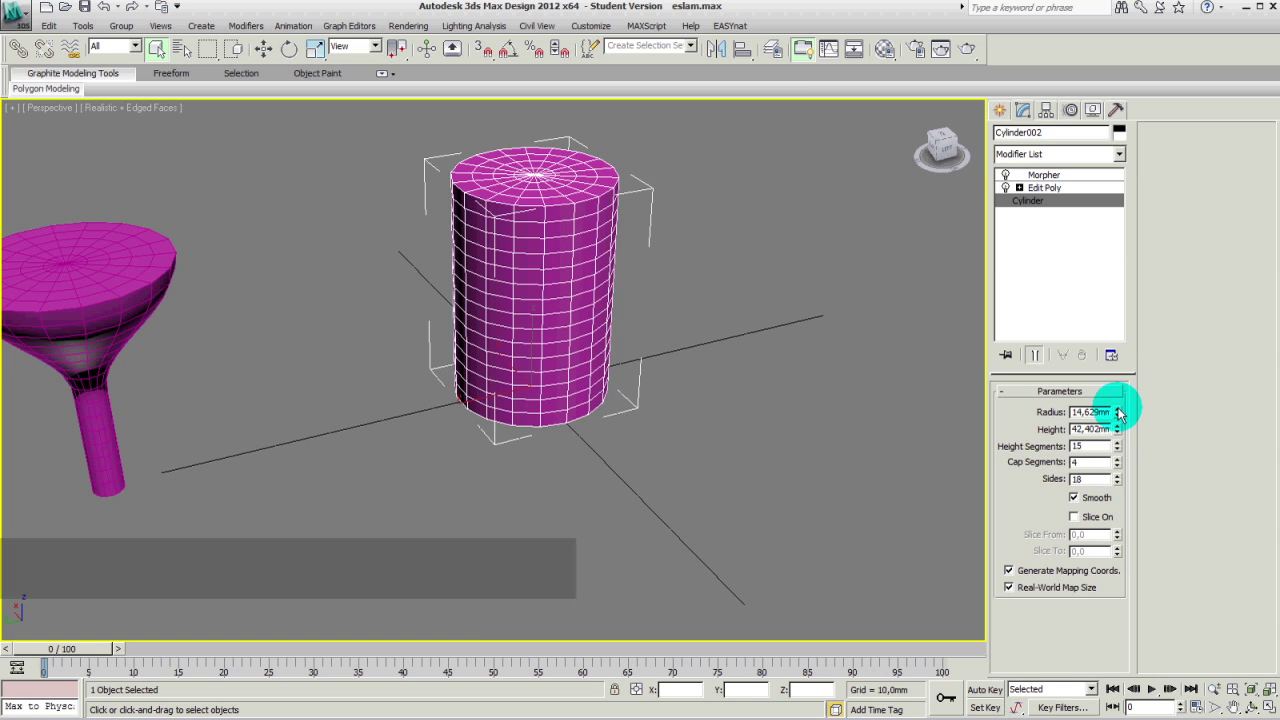
drag(1118, 421, 1120, 490)
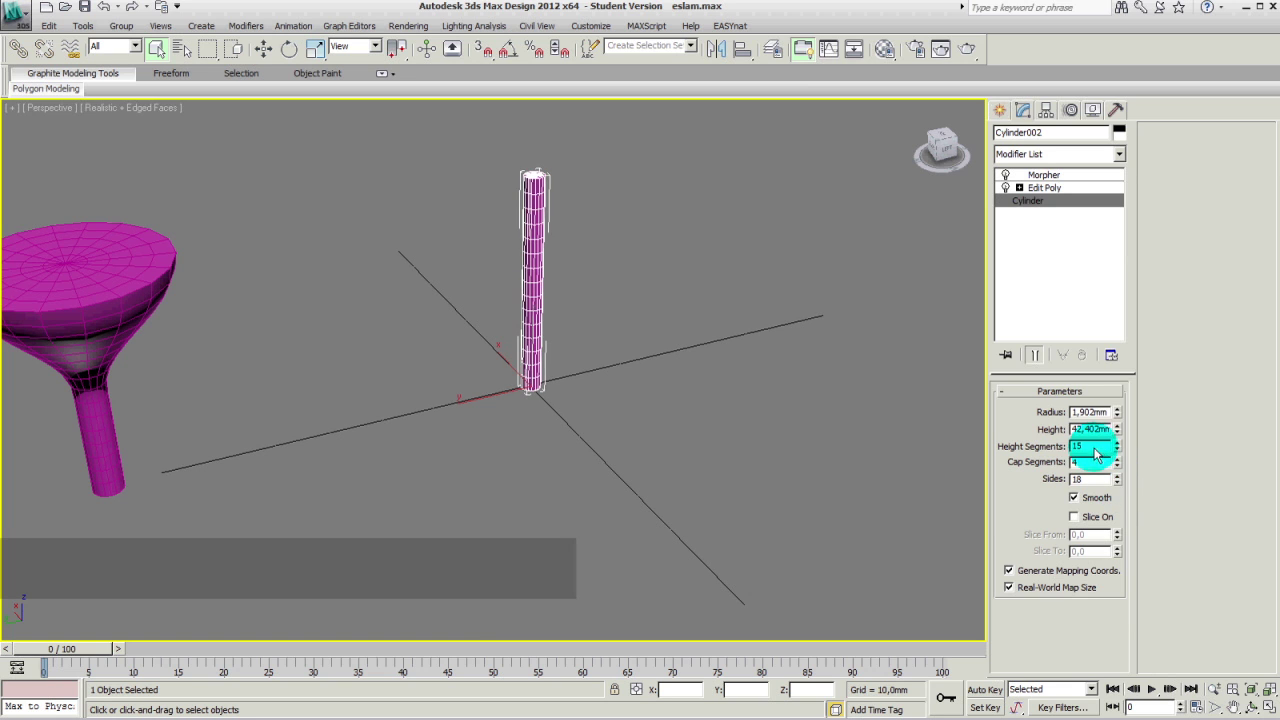
click(1038, 176)
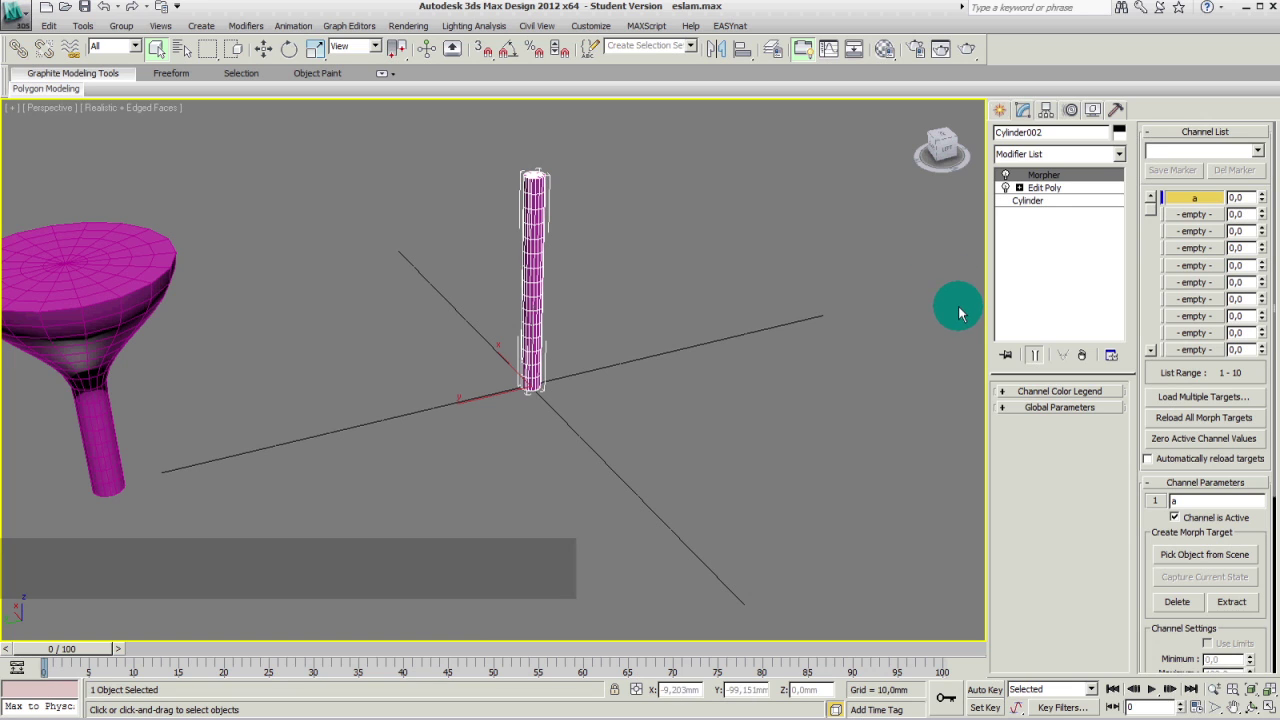
click(1203, 216)
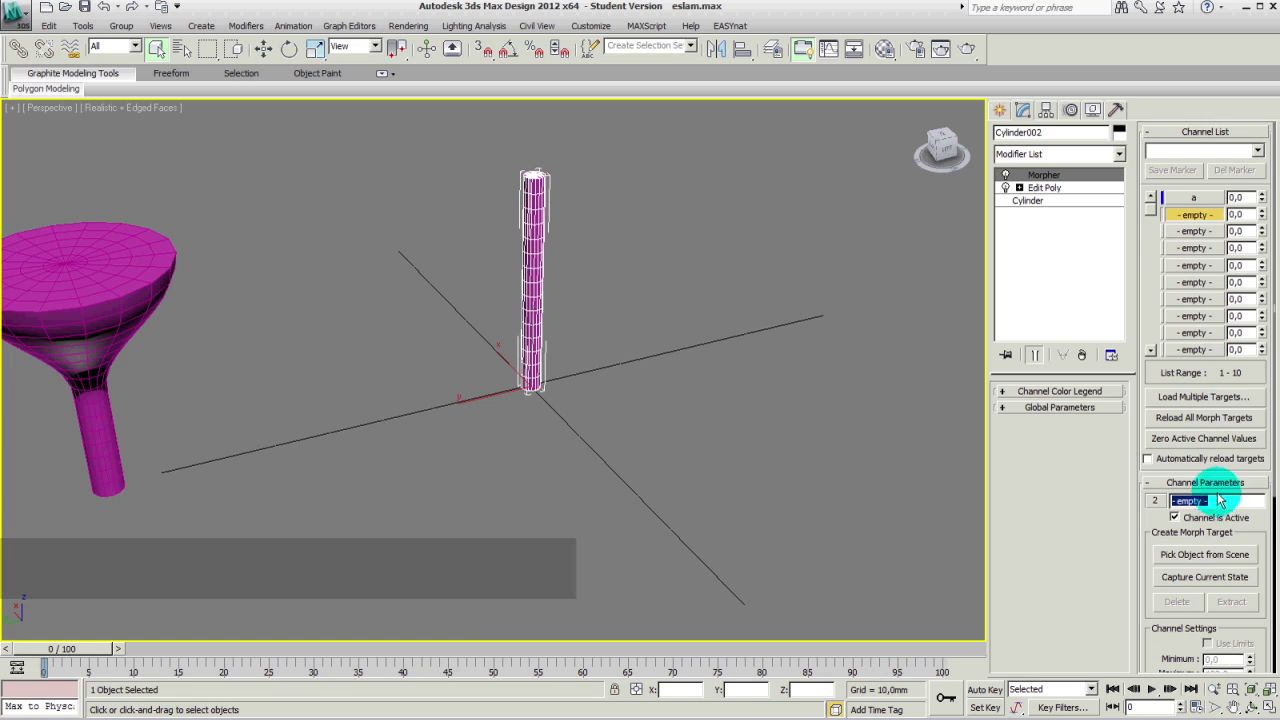
click(1198, 578)
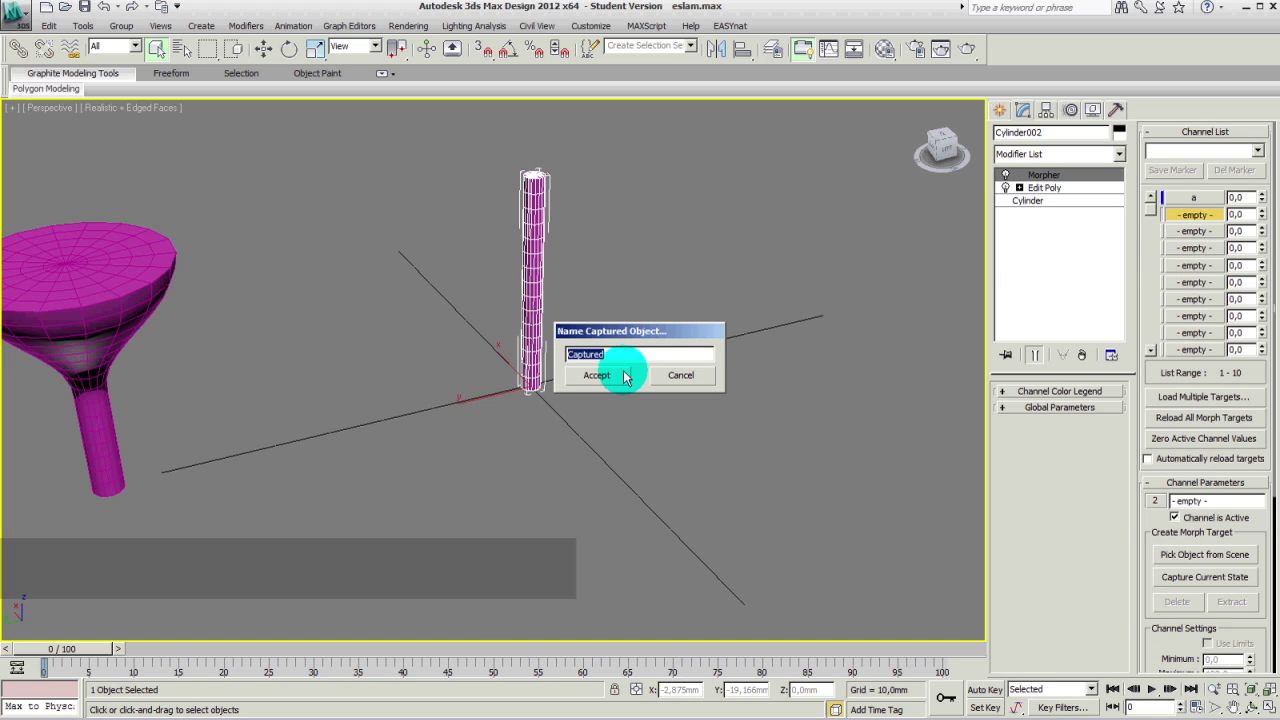
text(b)
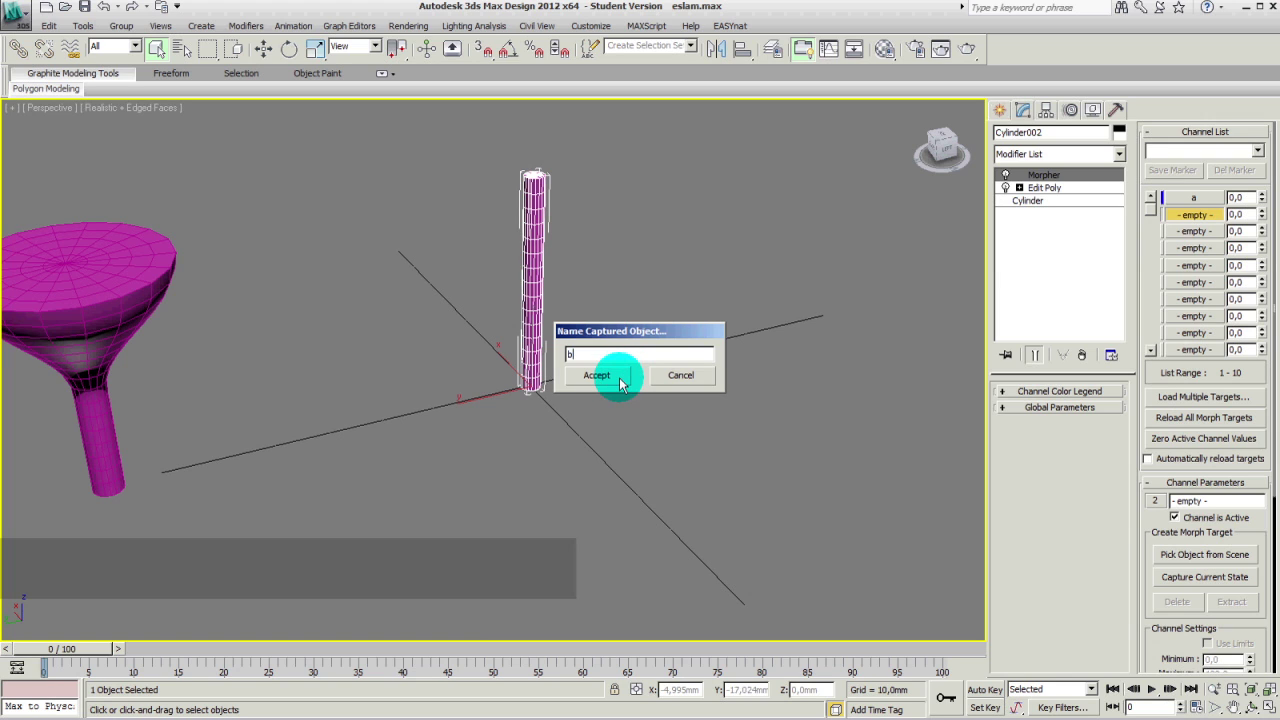
click(597, 376)
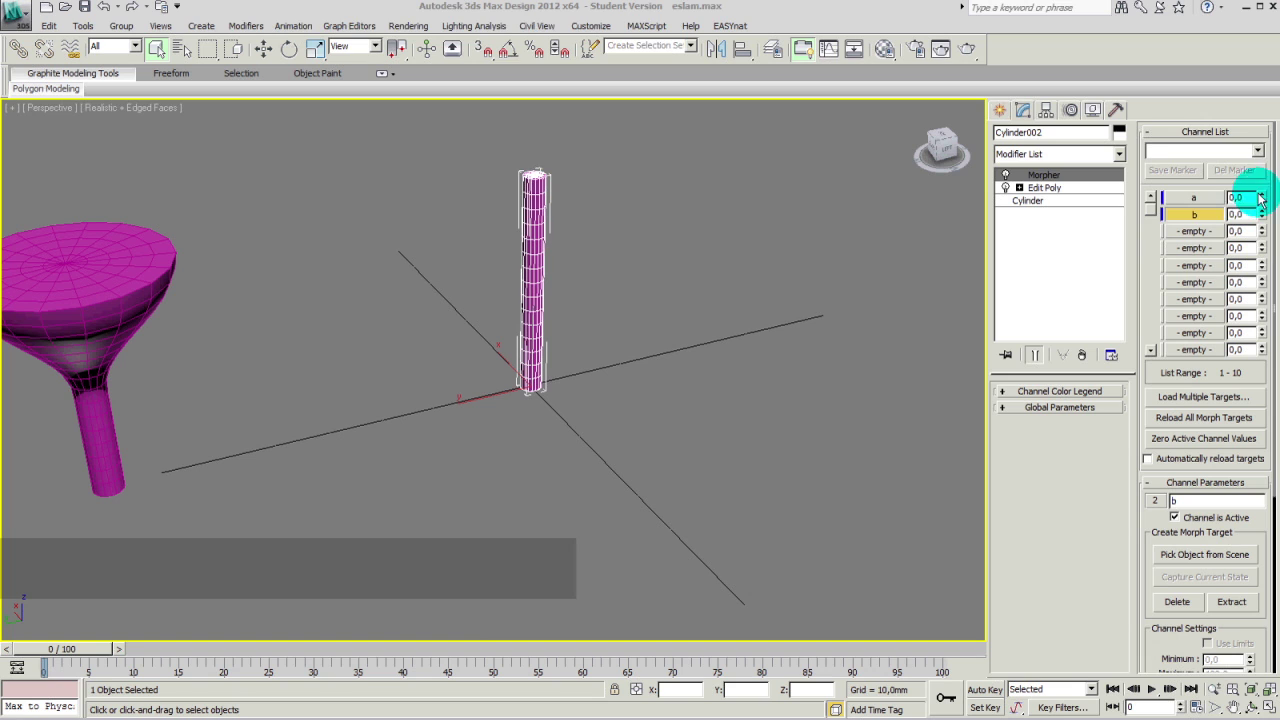
- Raise the value of Morpher channel a to 100
click(1194, 197)
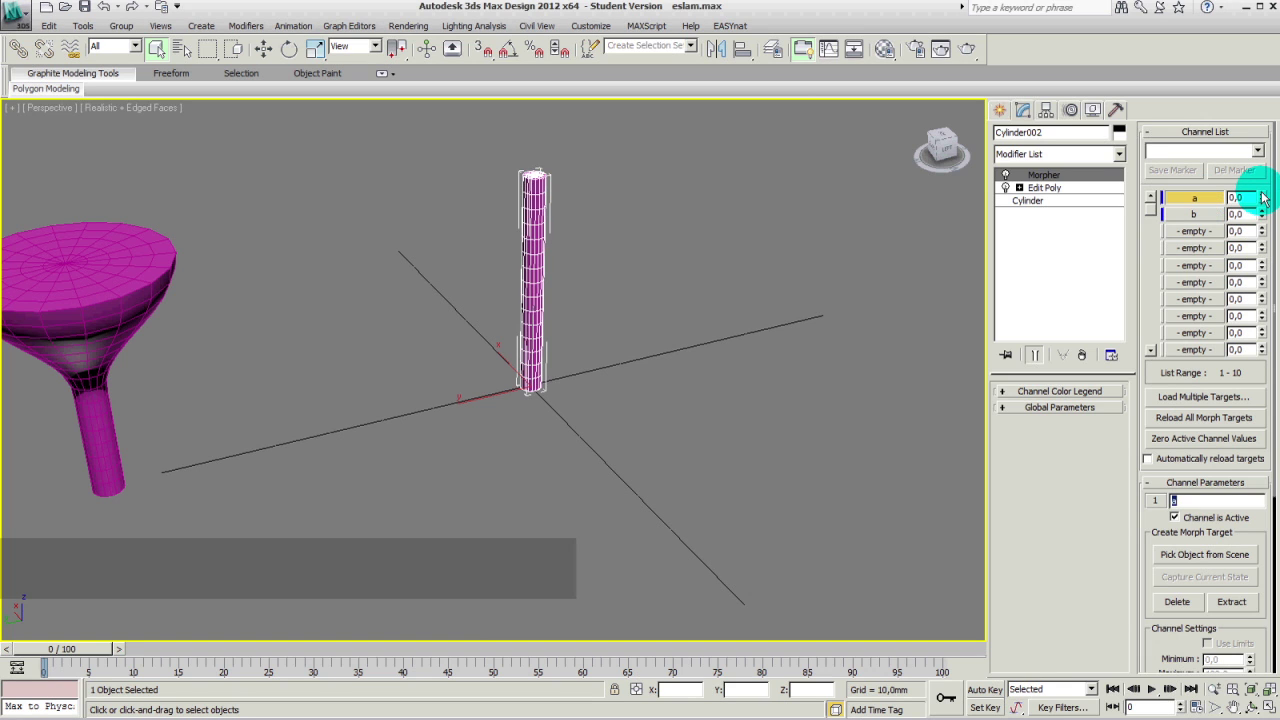
drag(1262, 197, 1265, 87)
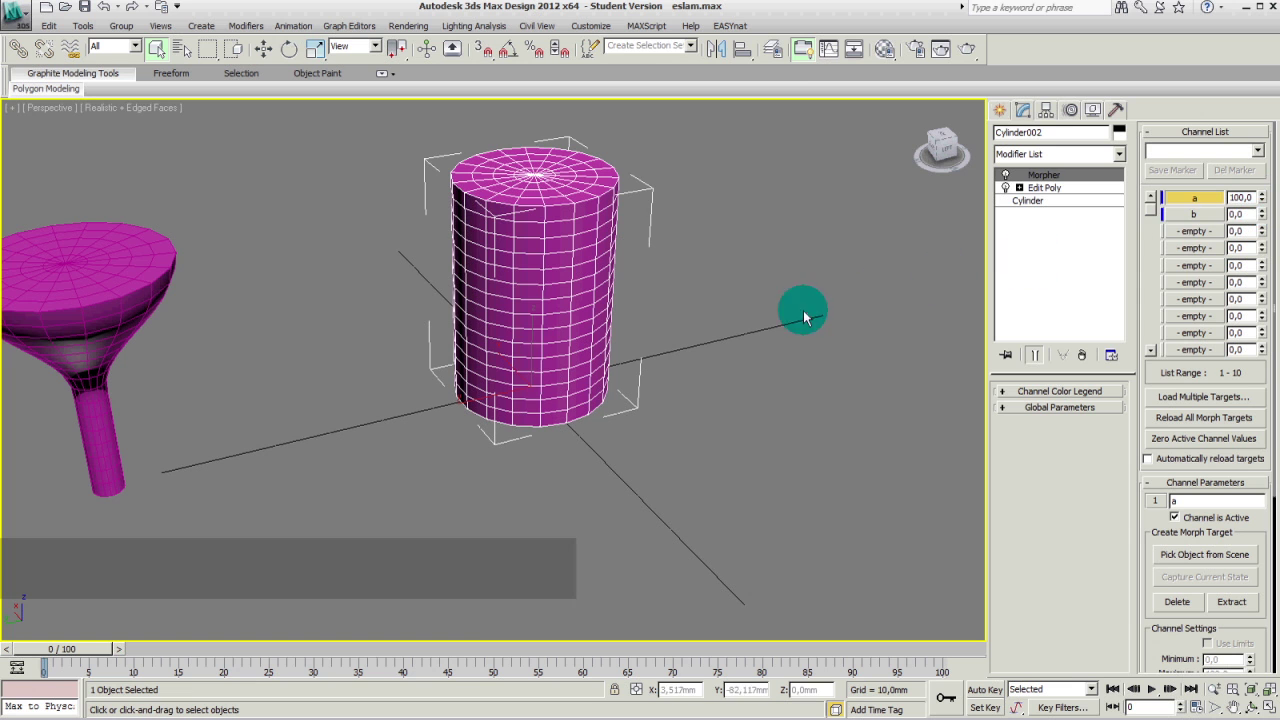
- Enter the Vertex sub-object level of the cylinder's Edit Poly modifier
mouse_move(704, 348)
alt+middle_down()
mouse_move(689, 343)
mouse_move(688, 300)
mouse_move(691, 360)
alt+middle_up()
scroll(690, 360, up, 4)
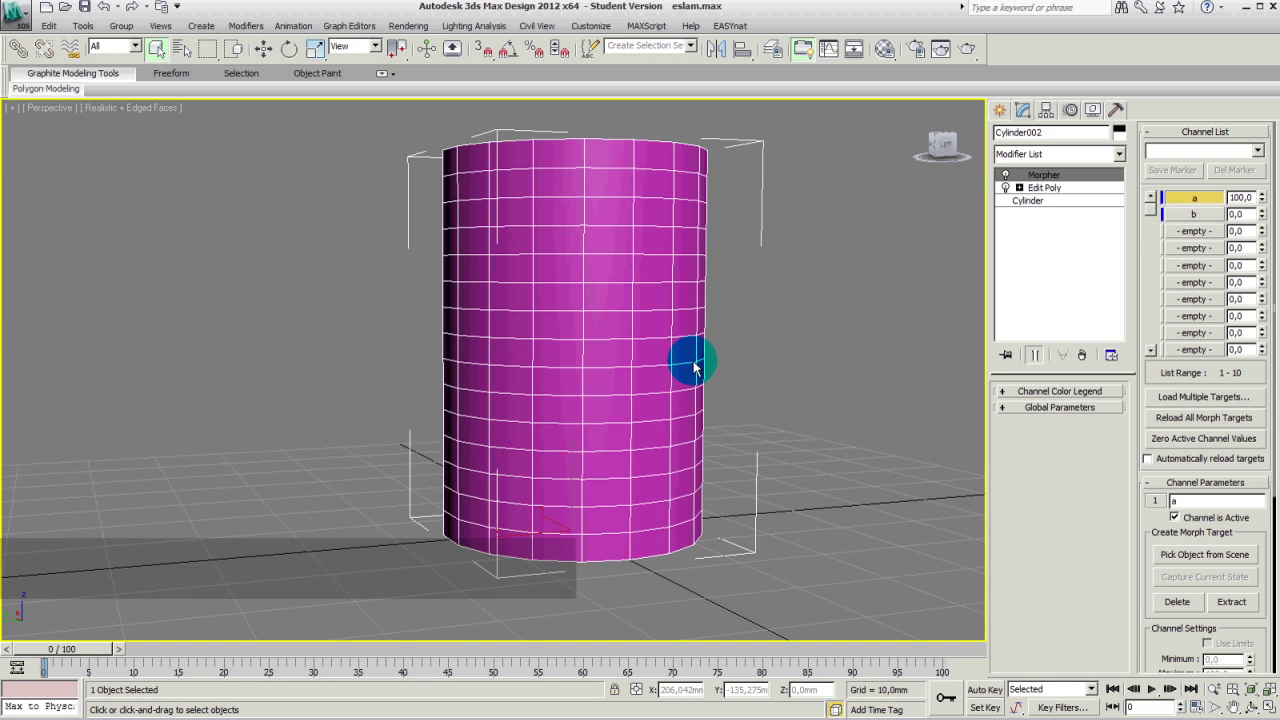
click(1058, 189)
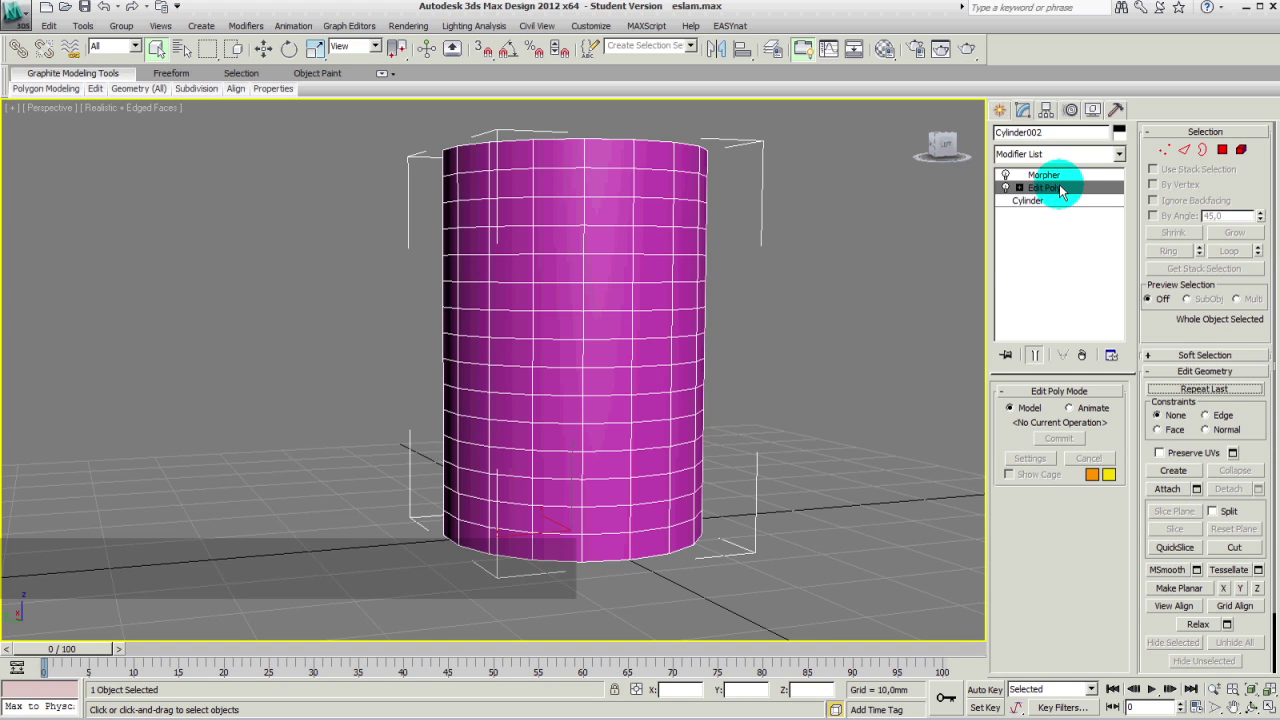
click(1019, 188)
click(1046, 200)
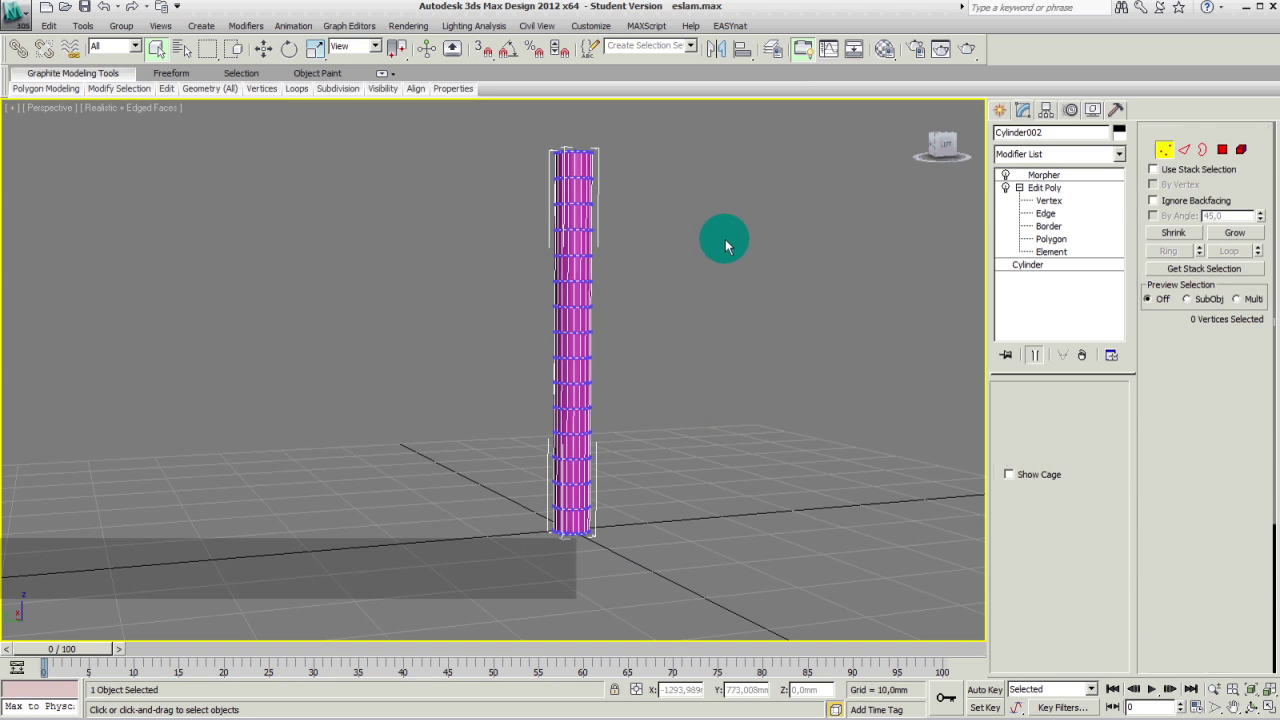
middle_drag(694, 223, 701, 240)
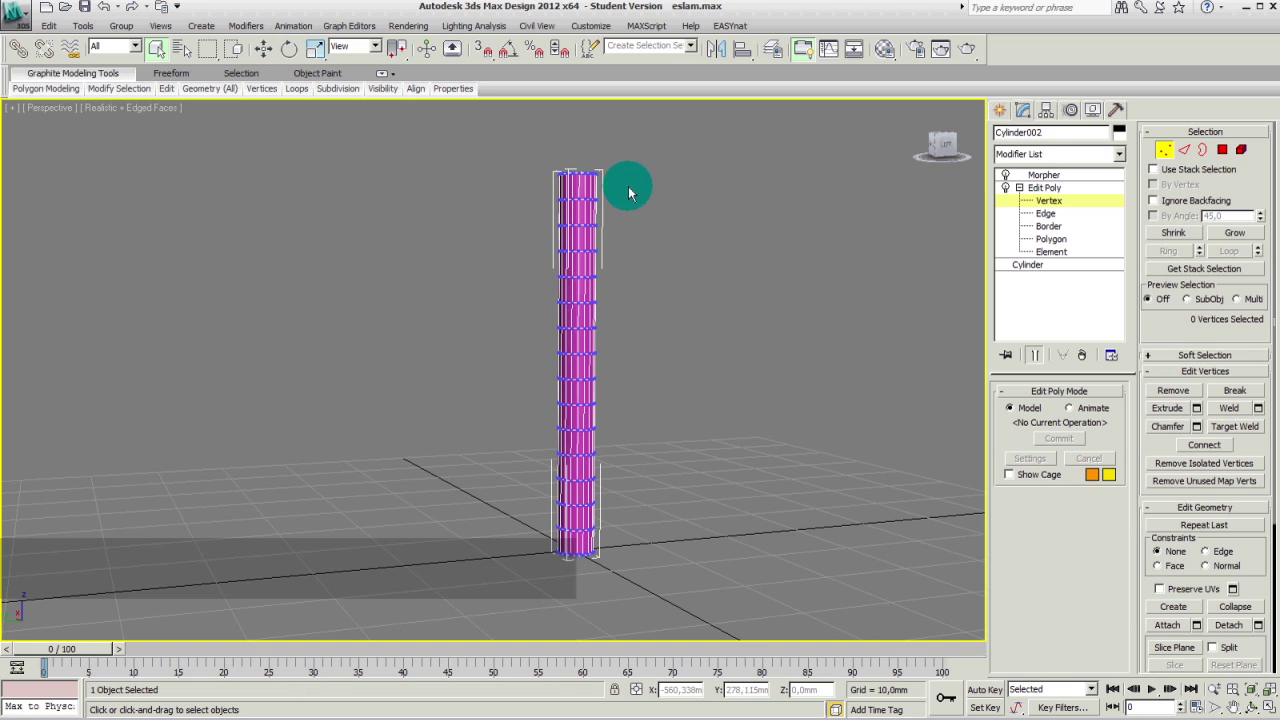
- Select the cylinder's top vertices and enable Soft Selection for them with a falloff of about 21.36 mm
drag(634, 184, 516, 160)
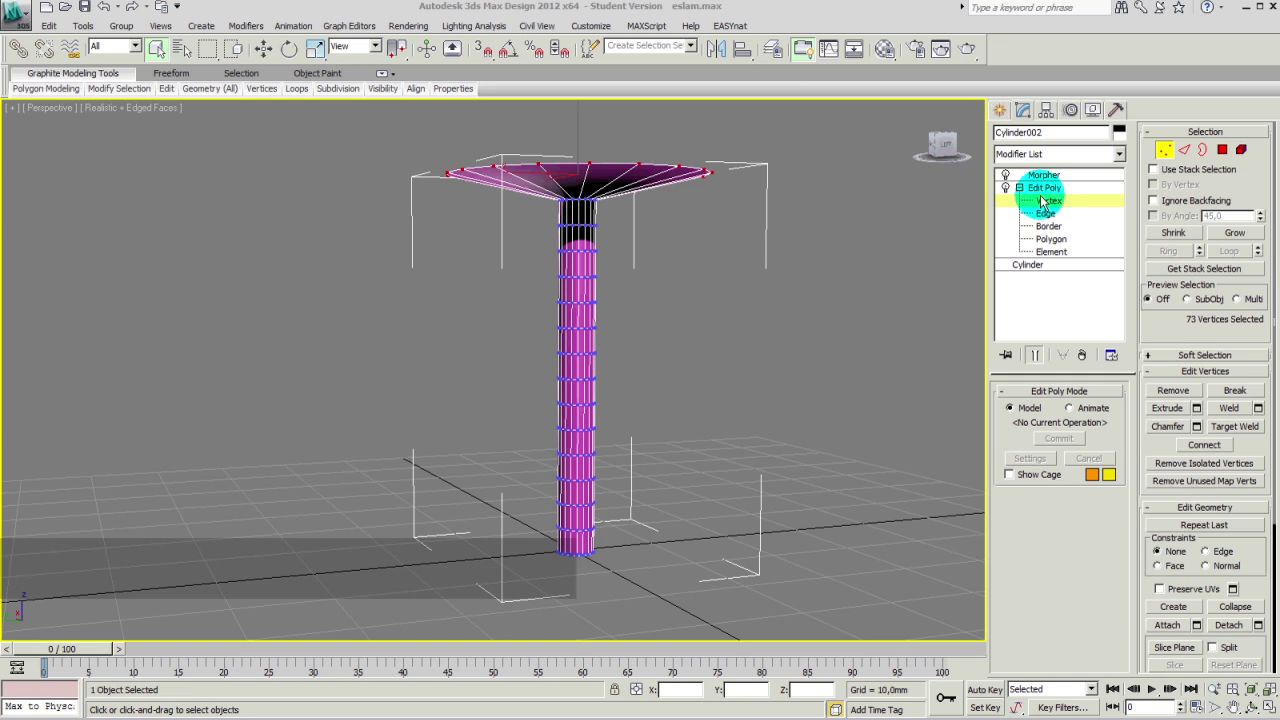
click(1212, 354)
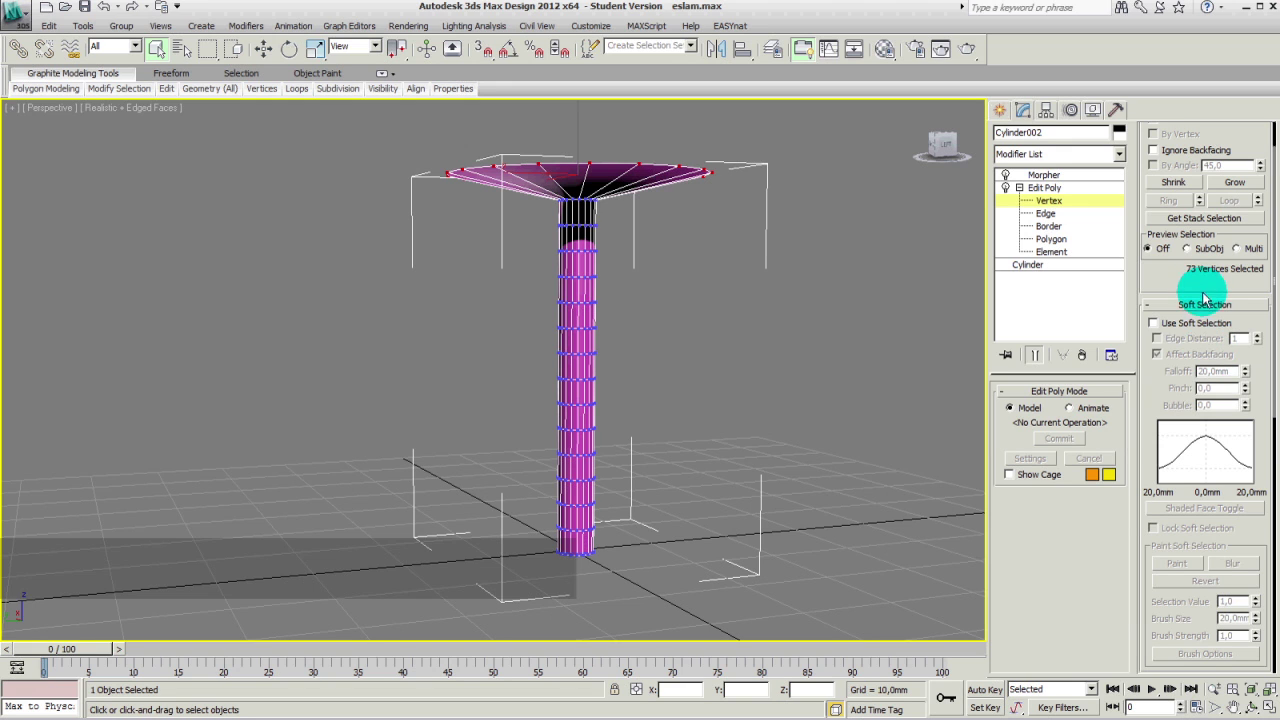
click(1153, 323)
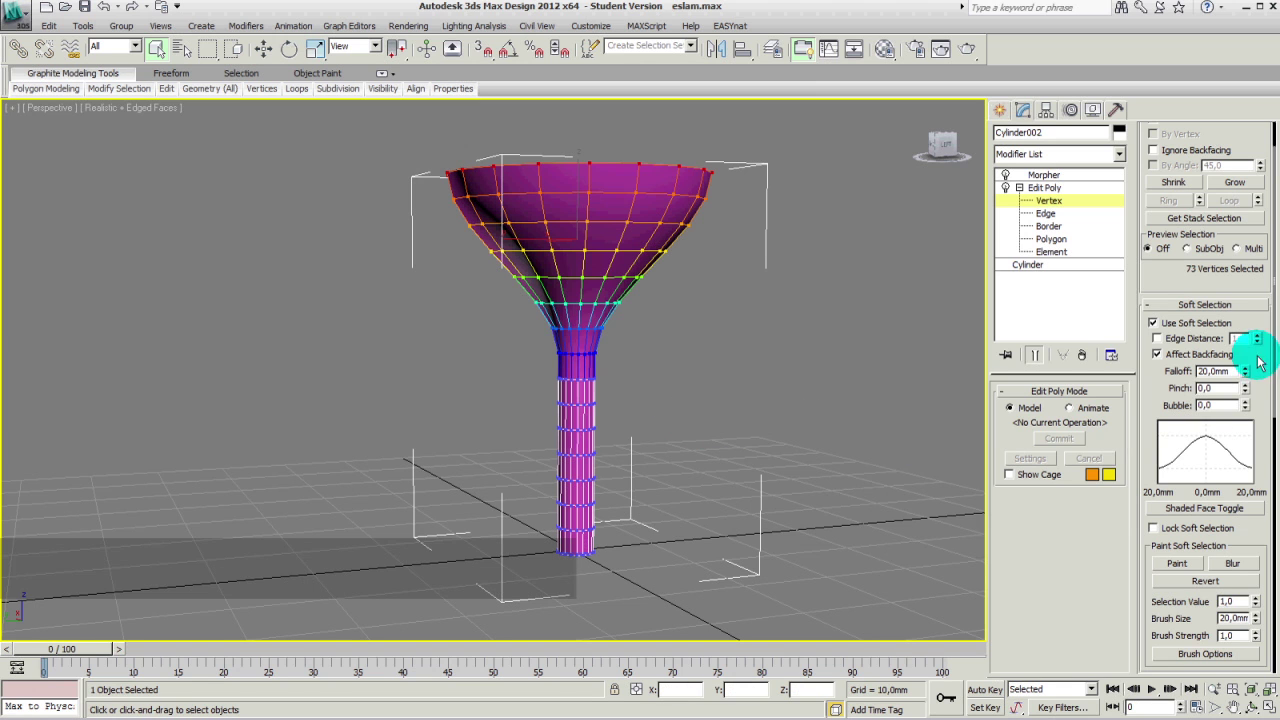
mouse_move(1250, 367)
mouse_down()
mouse_move(1248, 400)
mouse_move(1257, 349)
mouse_up()
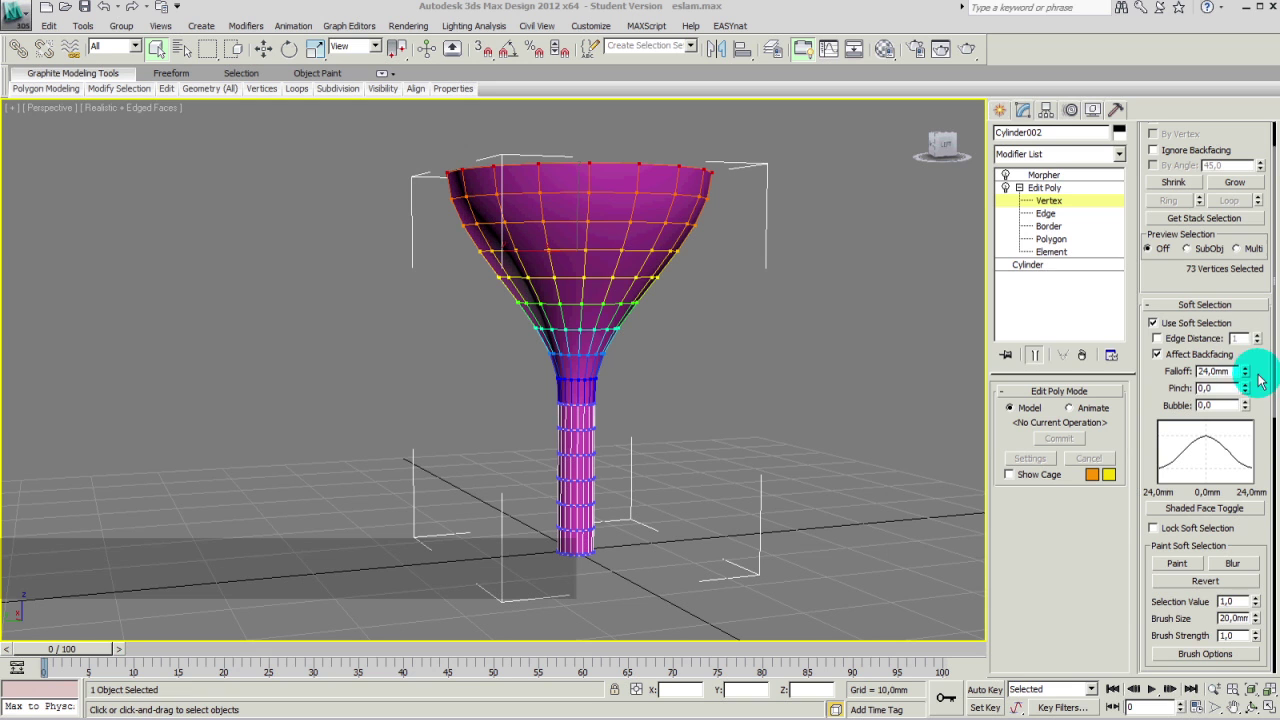
mouse_move(1246, 371)
mouse_down()
mouse_move(1246, 420)
mouse_move(1248, 390)
mouse_up()
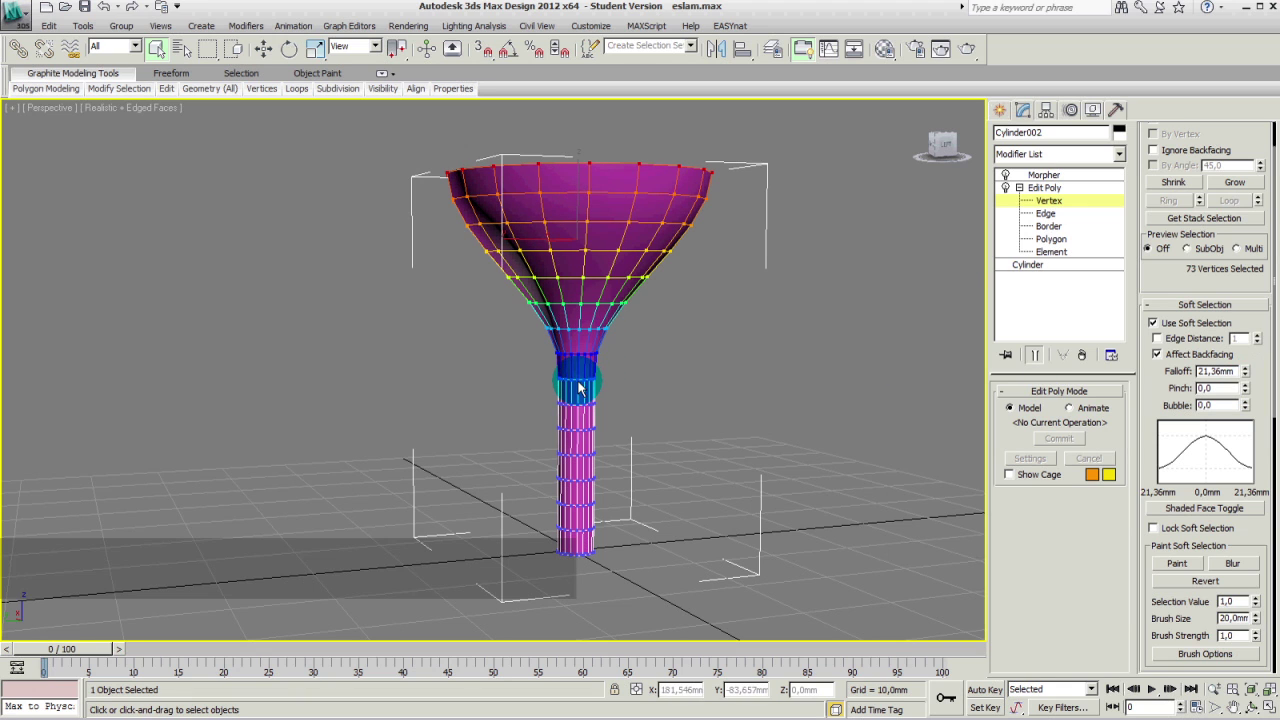
- Test the soft-selection bulge around a single vertex at the cylinder's mid-height, and clear the vertex selection
key(ctrl+z)
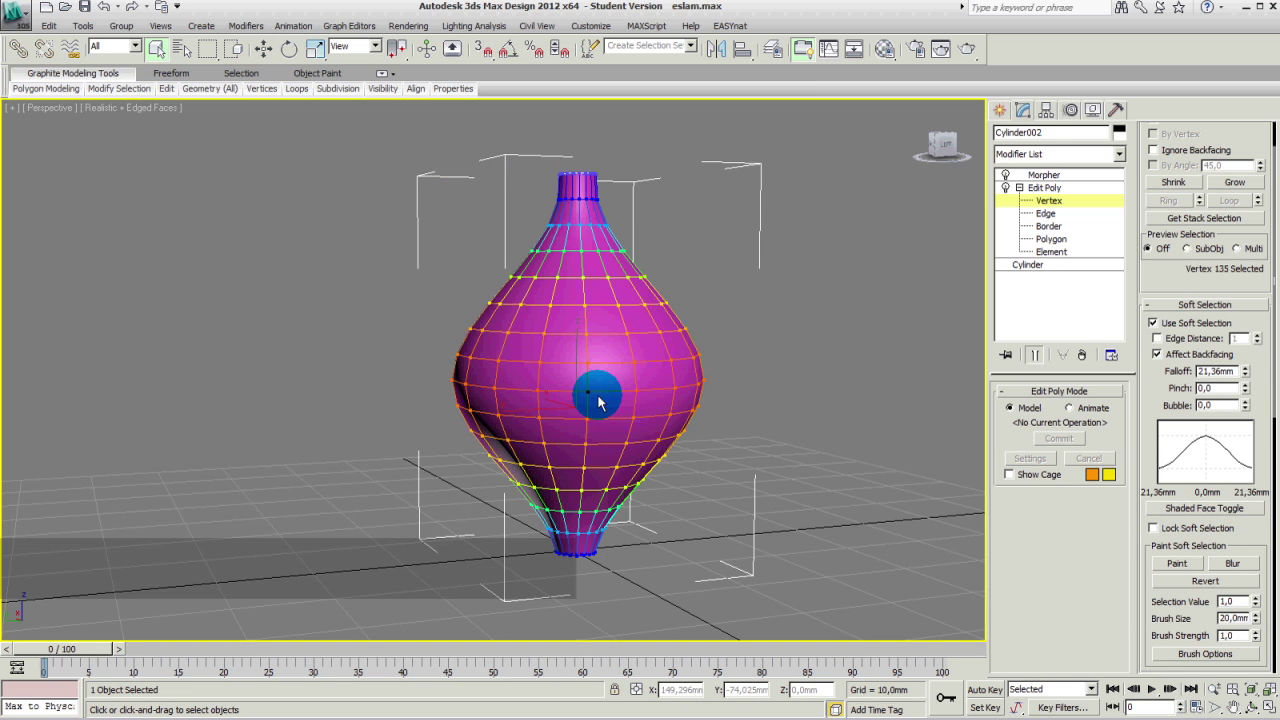
alt+middle_drag(595, 398, 766, 431)
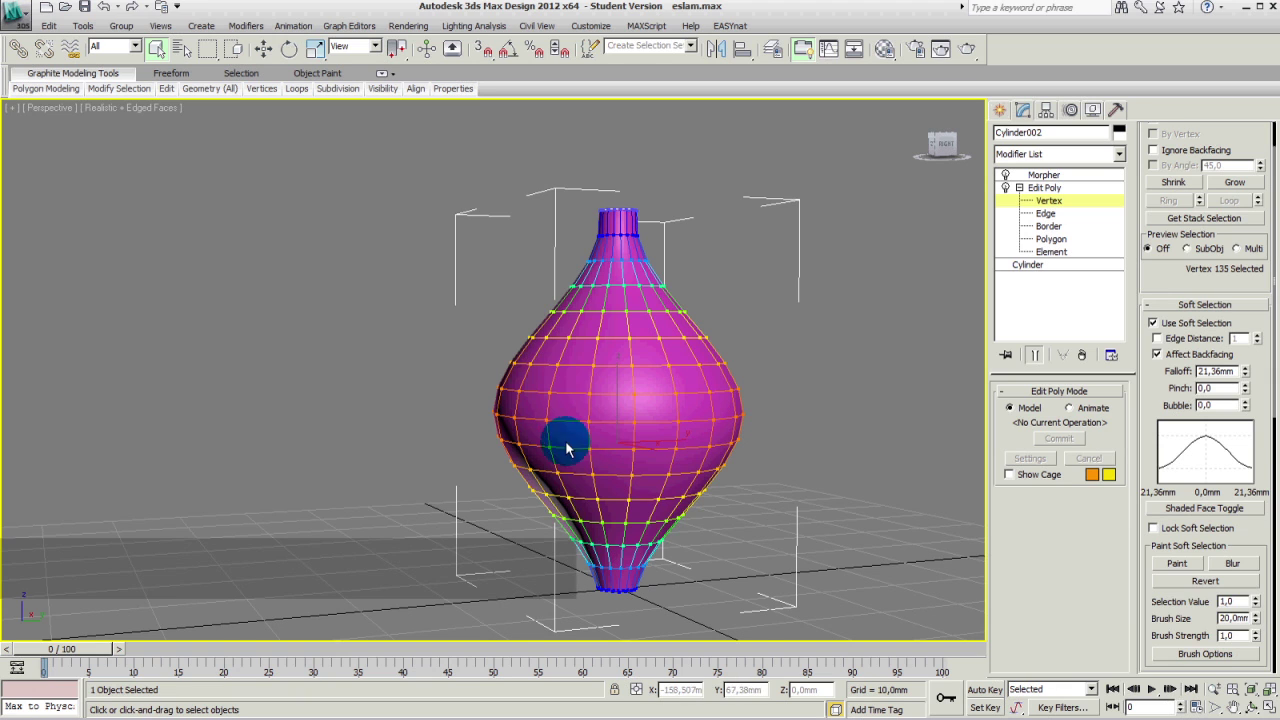
drag(634, 428, 617, 417)
alt+middle_drag(617, 435, 734, 357)
click(805, 238)
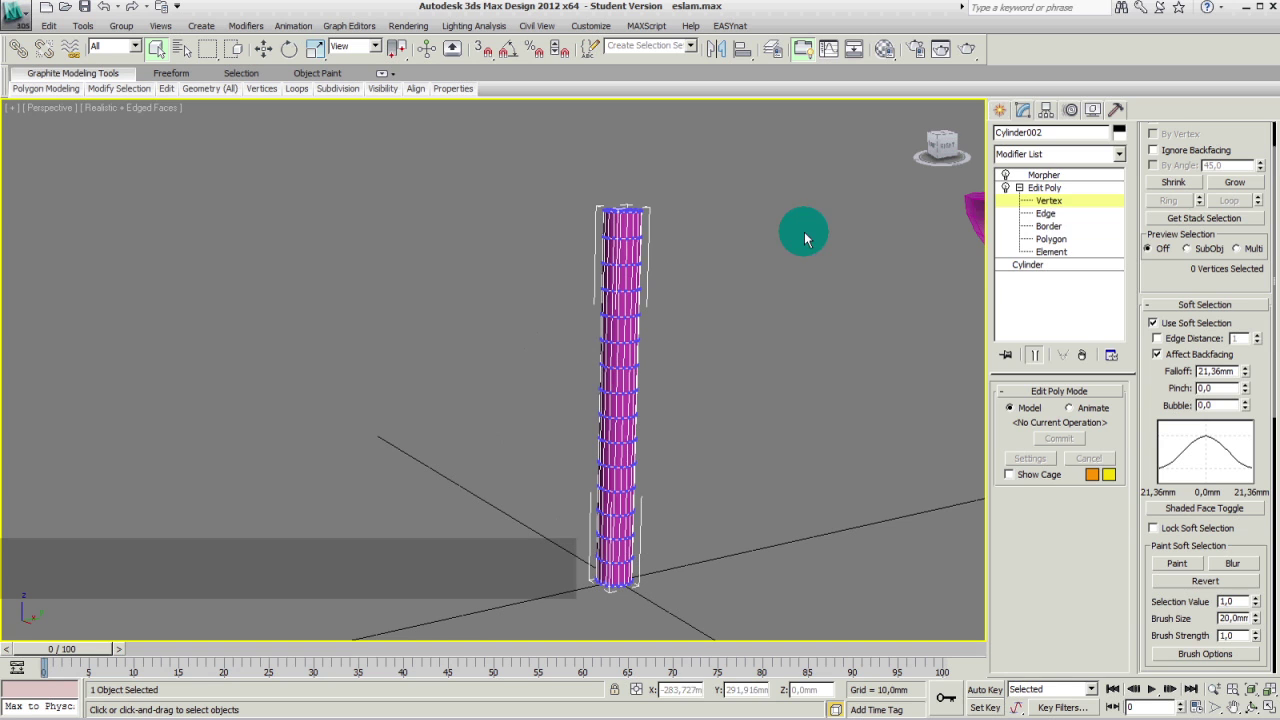
- Re-enter the Edit Poly Vertex level and shift the soft selection from a vertex near the cylinder's top to one in its lower part
click(1043, 188)
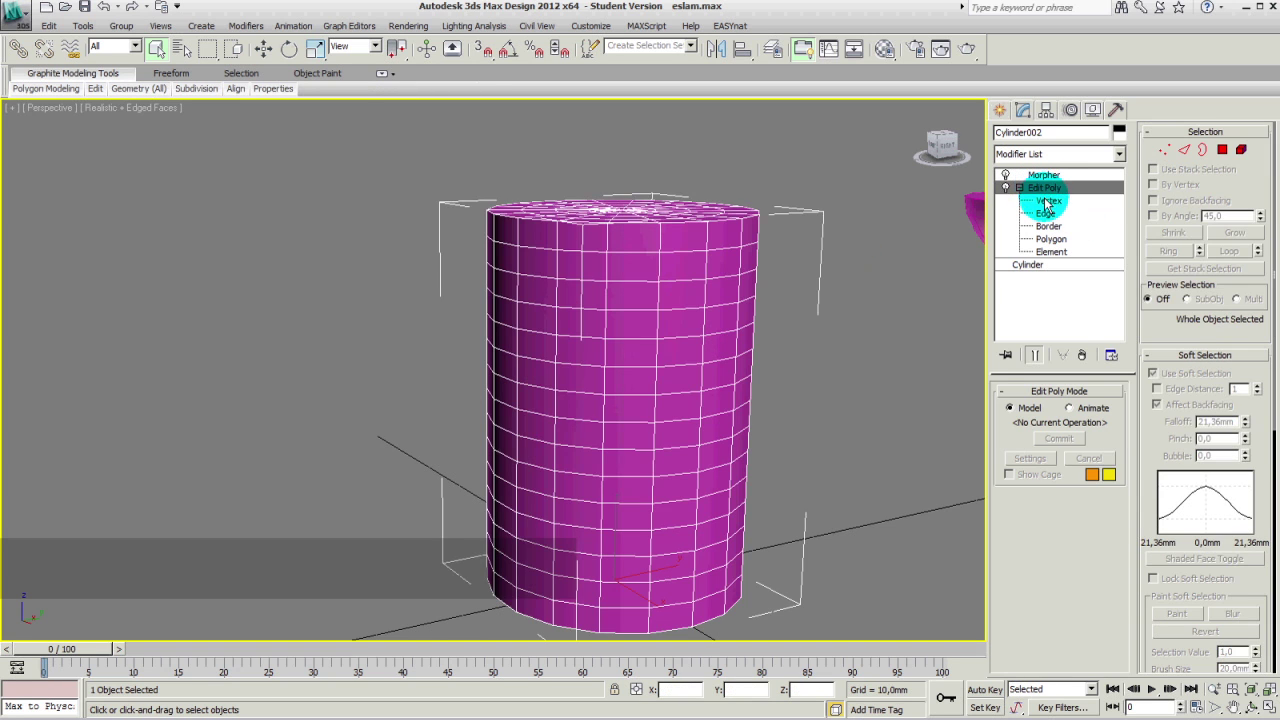
click(1048, 200)
drag(662, 246, 624, 246)
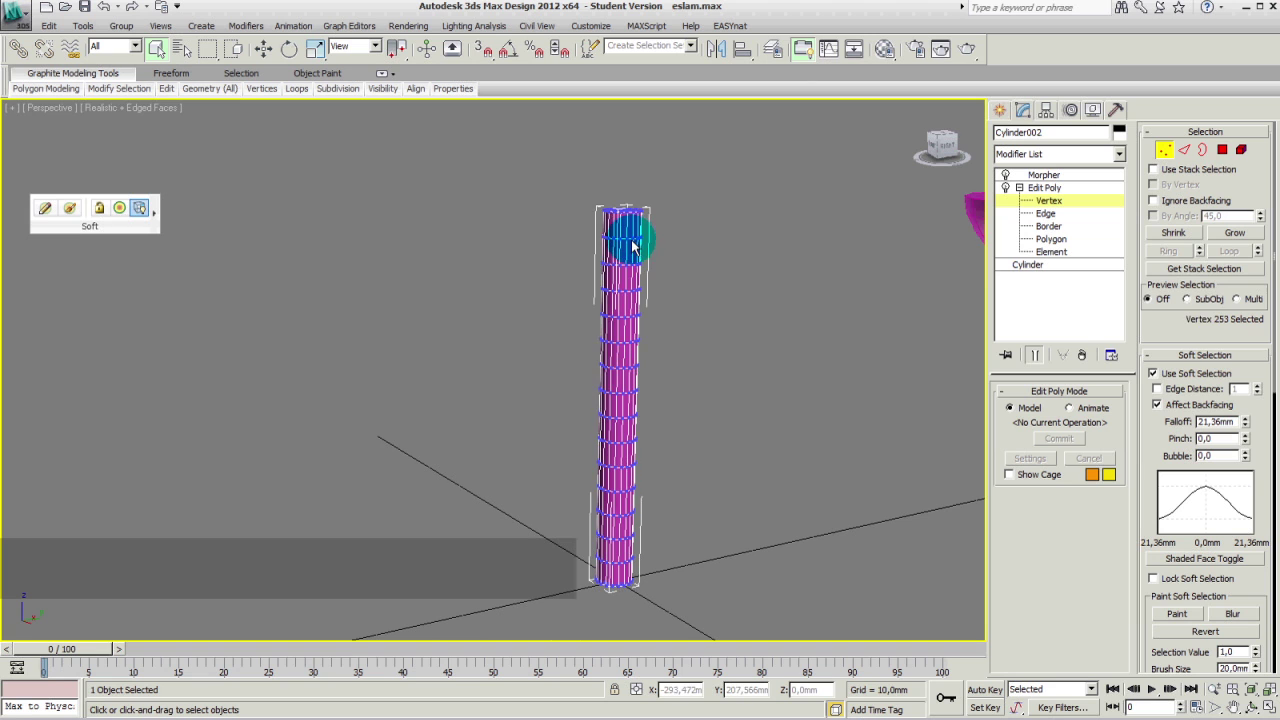
click(622, 460)
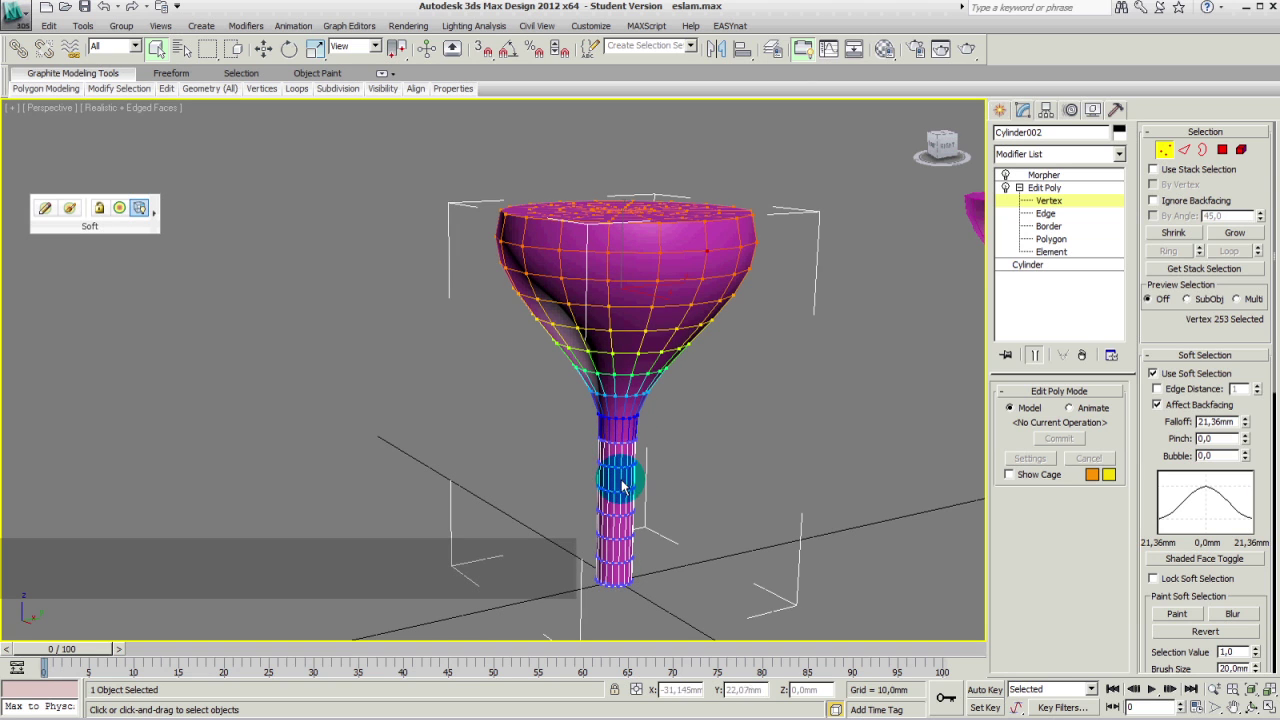
key(ctrl+z)
alt+middle_drag(620, 453, 533, 456)
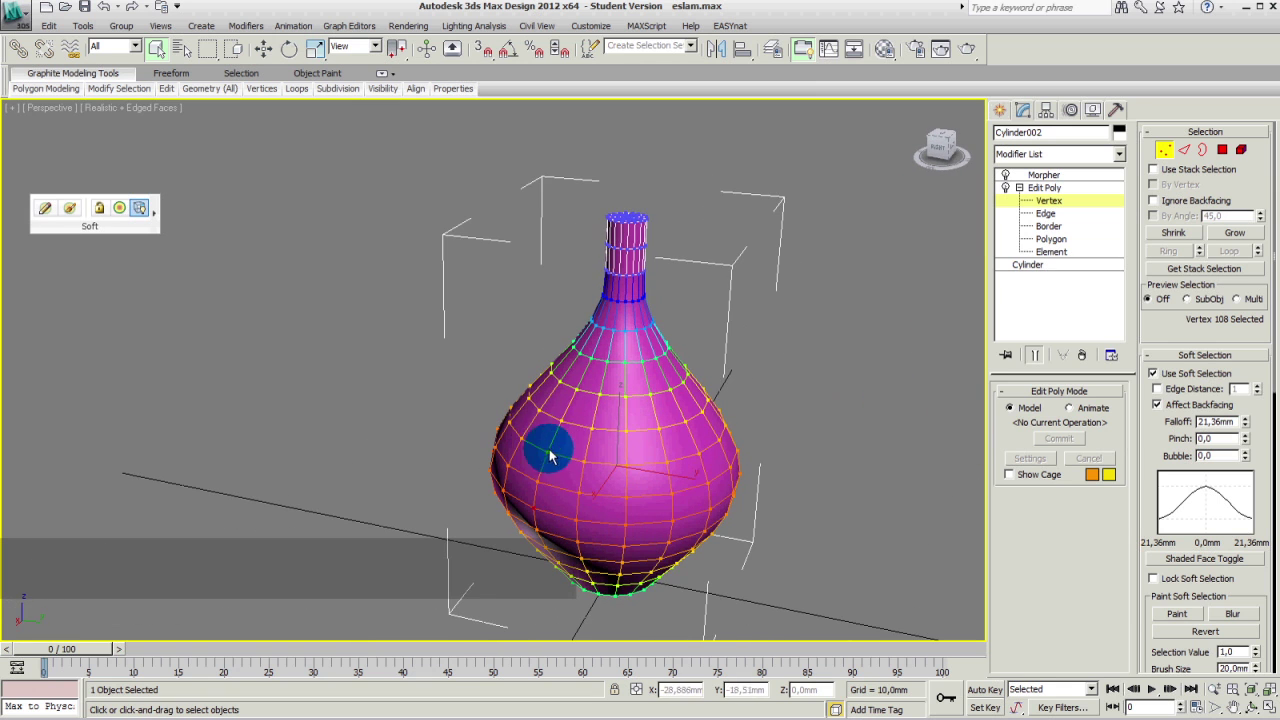